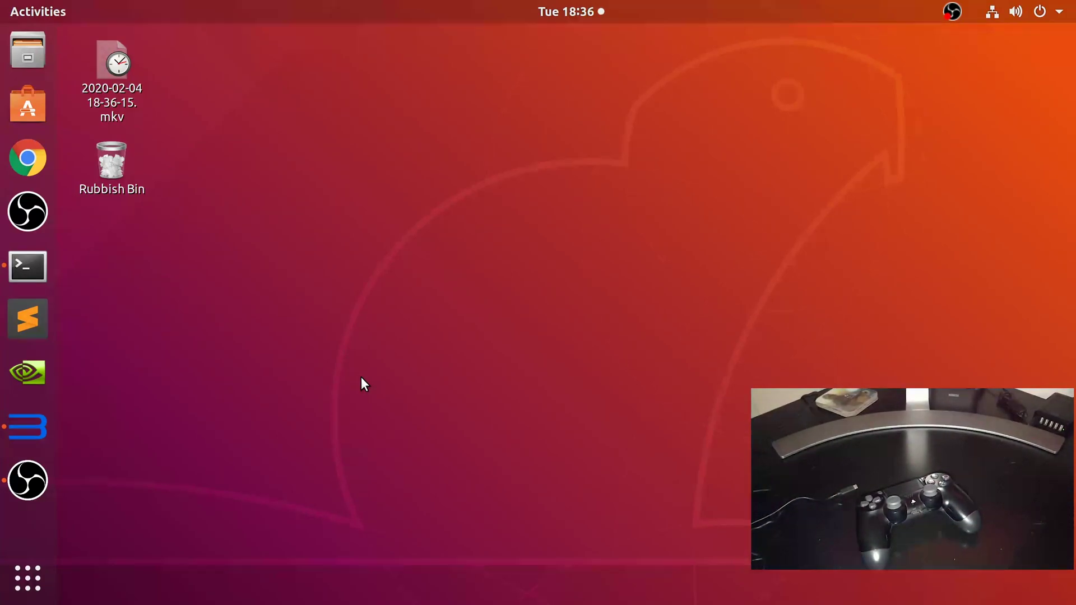
Launch RPCS3, open the Pads settings, and copy the RPCS3 Wiki link address
click(23, 404)
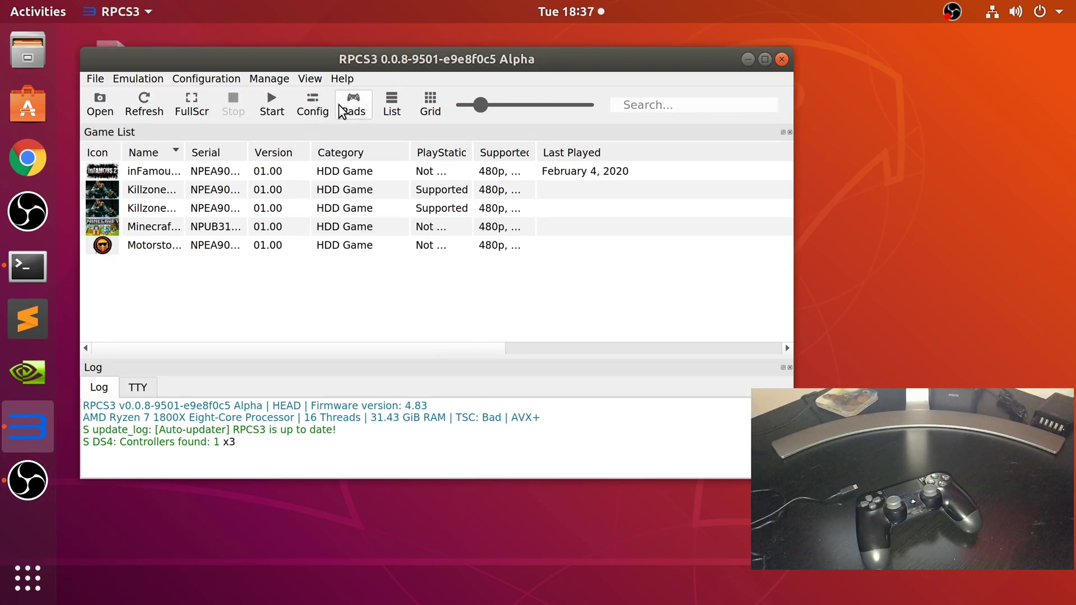
click(352, 105)
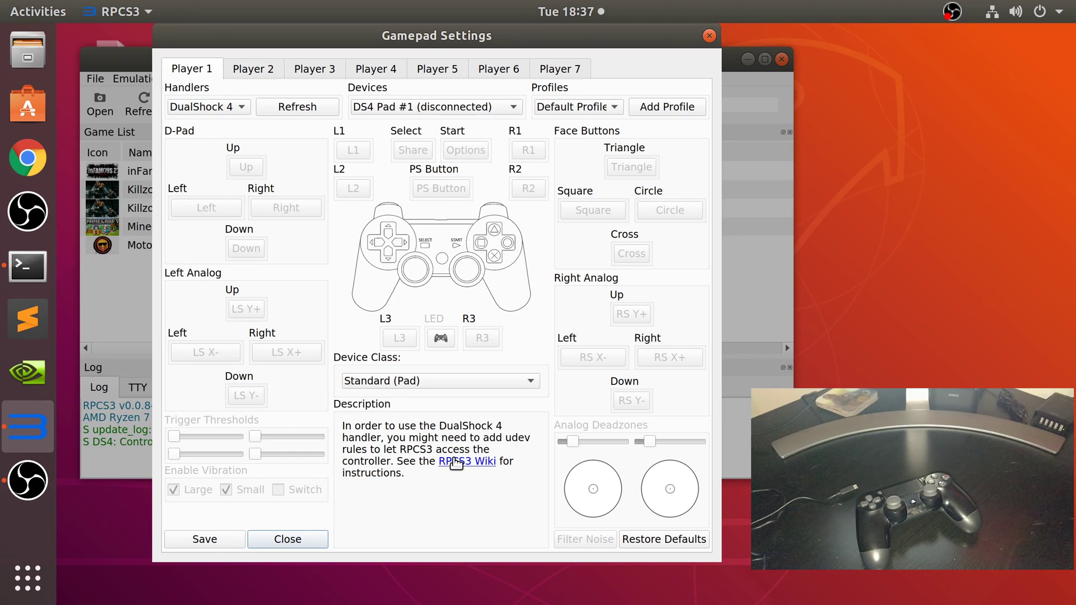
right_click(454, 461)
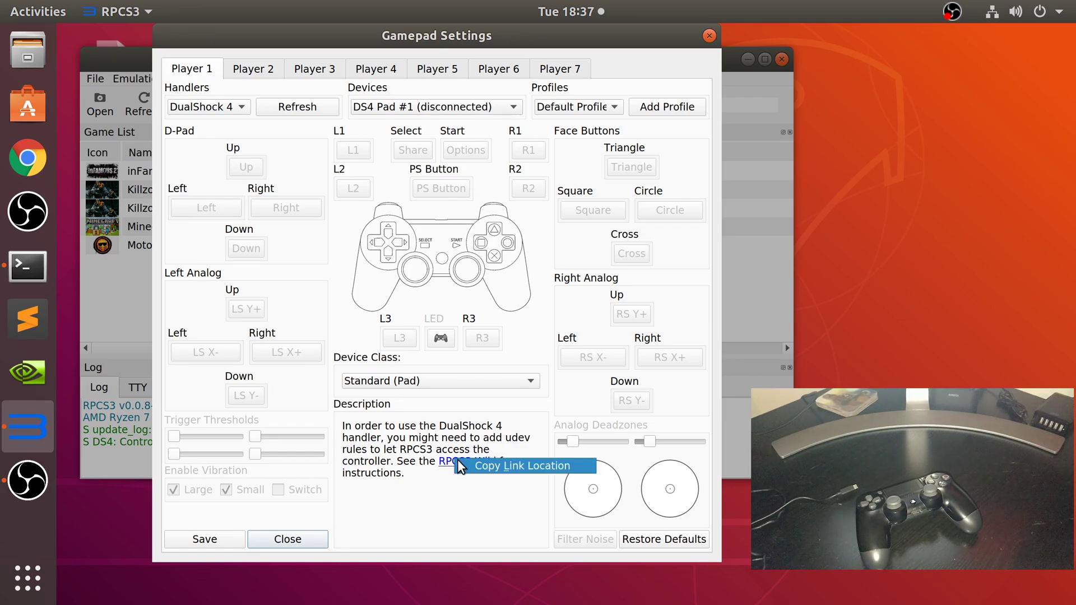
click(457, 460)
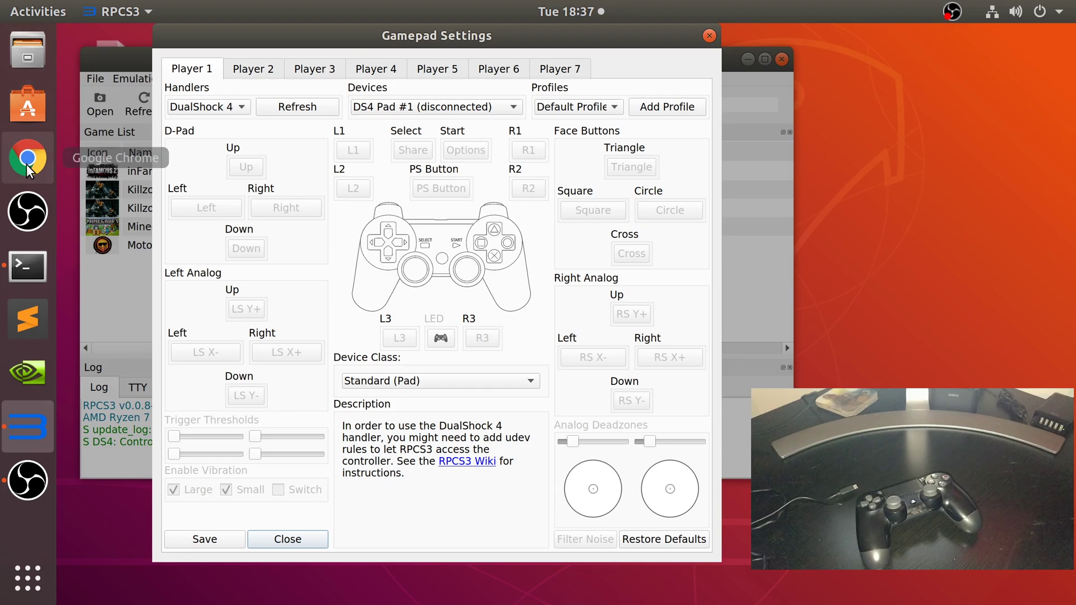
Open a new Chrome window and reach the RPCS3 wiki via the official RPCS3 website
click(26, 159)
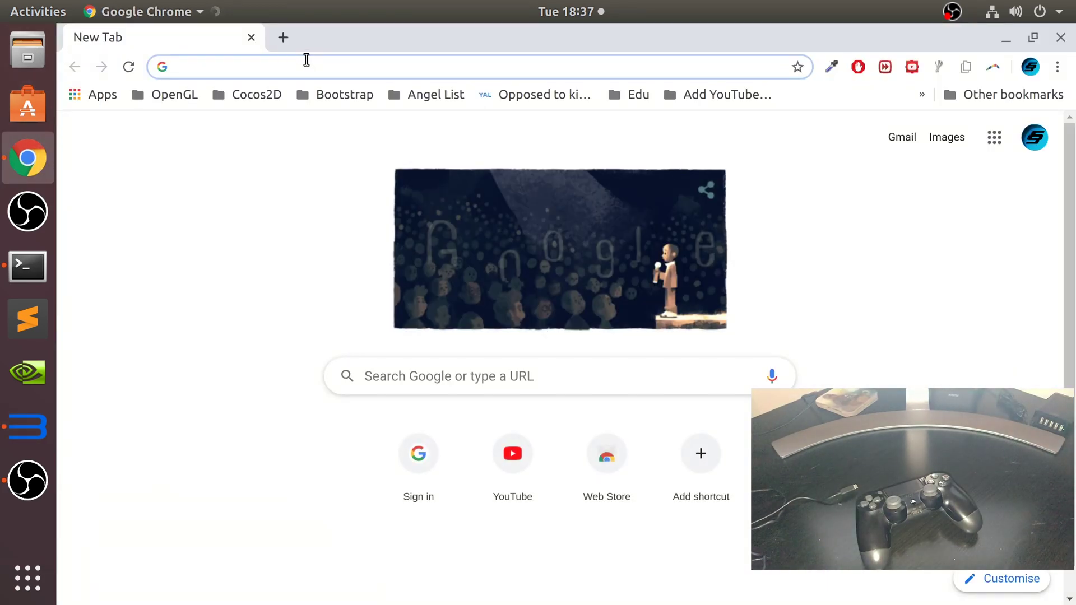
text(https://wiki.rpcs3.net/index.php?title=Help:Controller_Configuration)
key(Return)
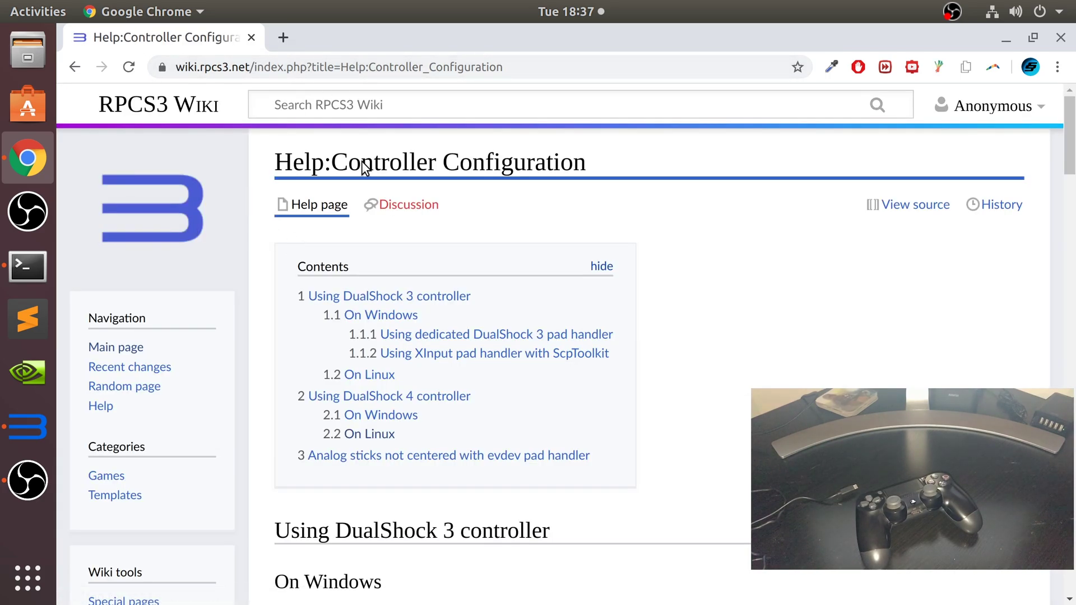
click(231, 68)
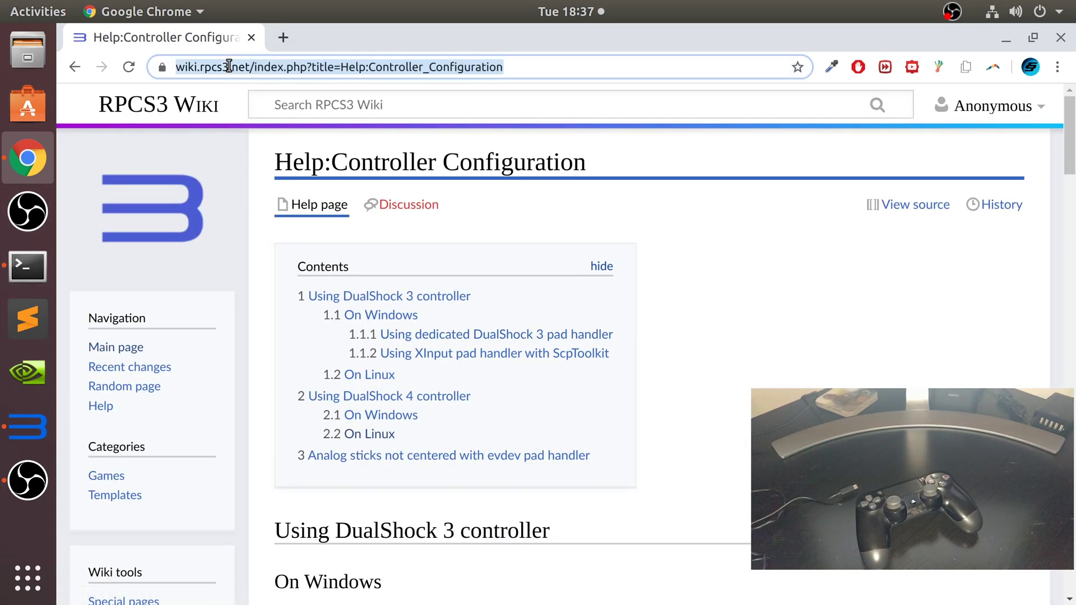
text(rpcs3)
key(Return)
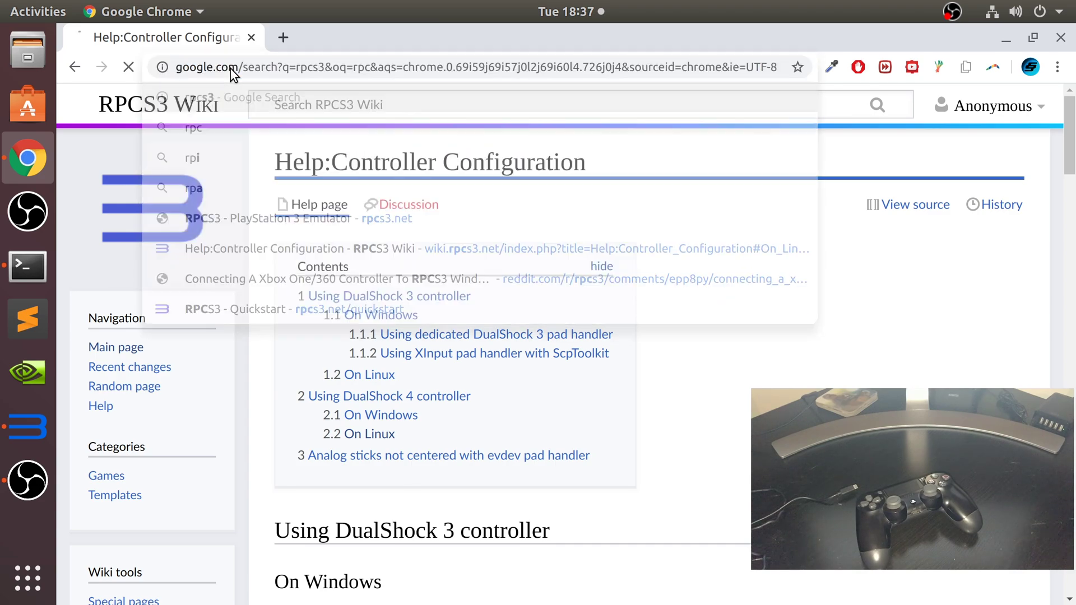
click(309, 262)
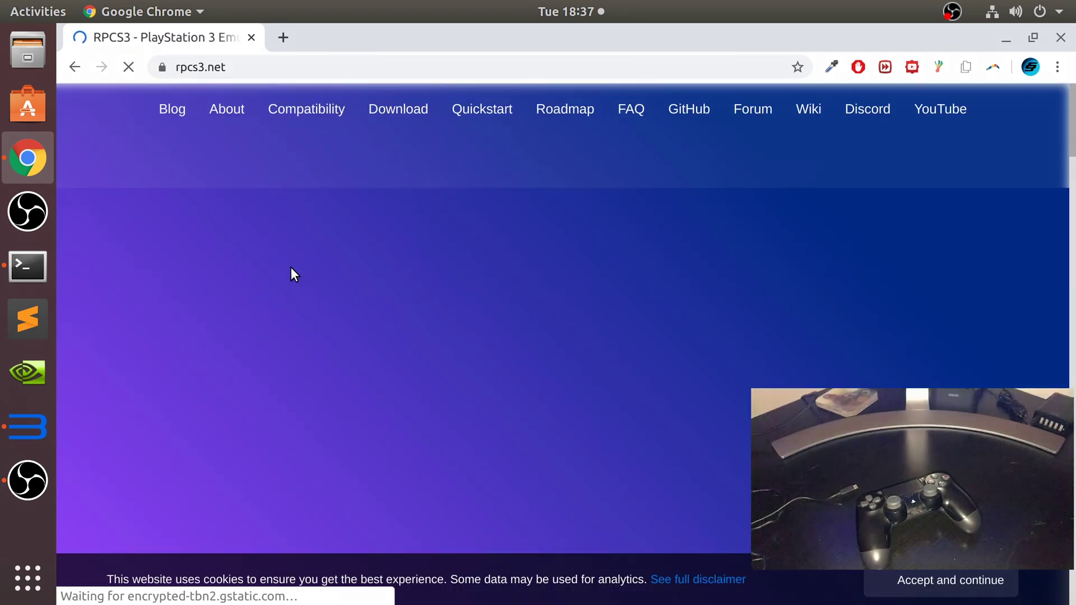
click(827, 118)
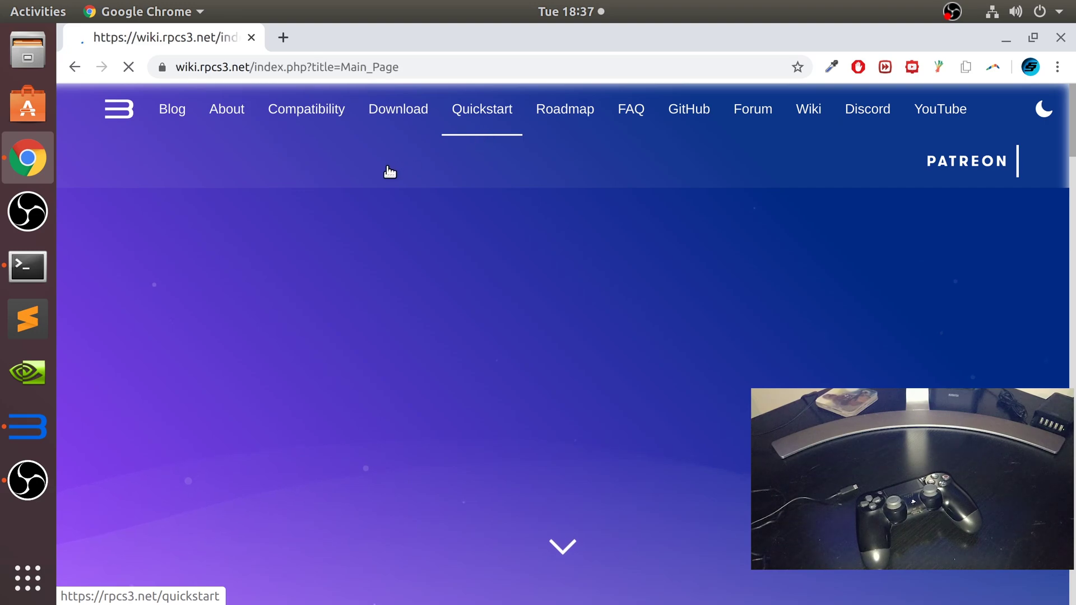
Search the wiki for 'udev' and open the Help:Controller Configuration page
click(425, 111)
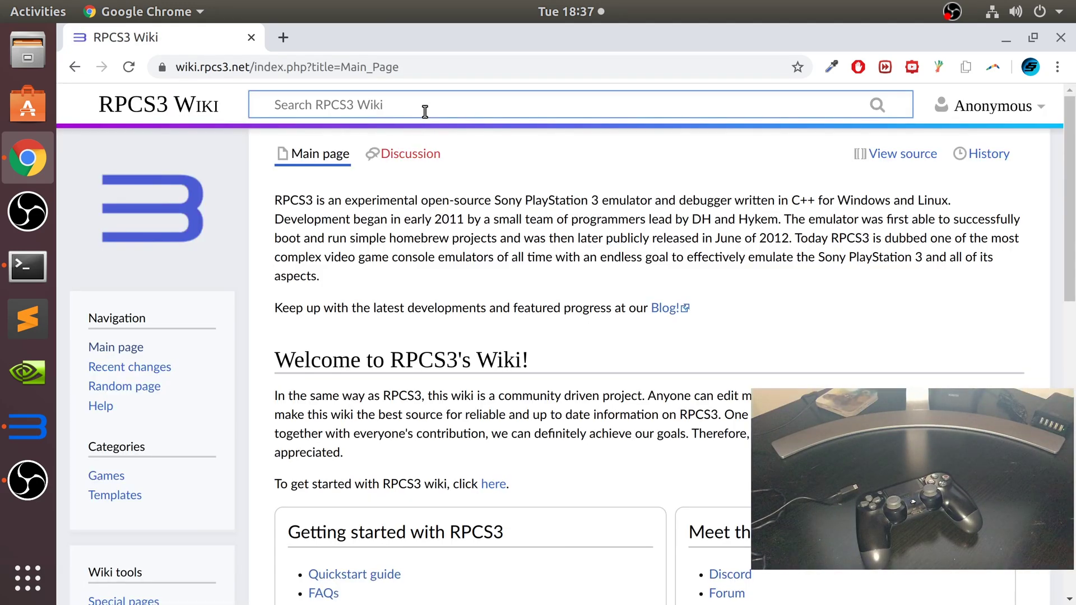
text(udev)
key(Return)
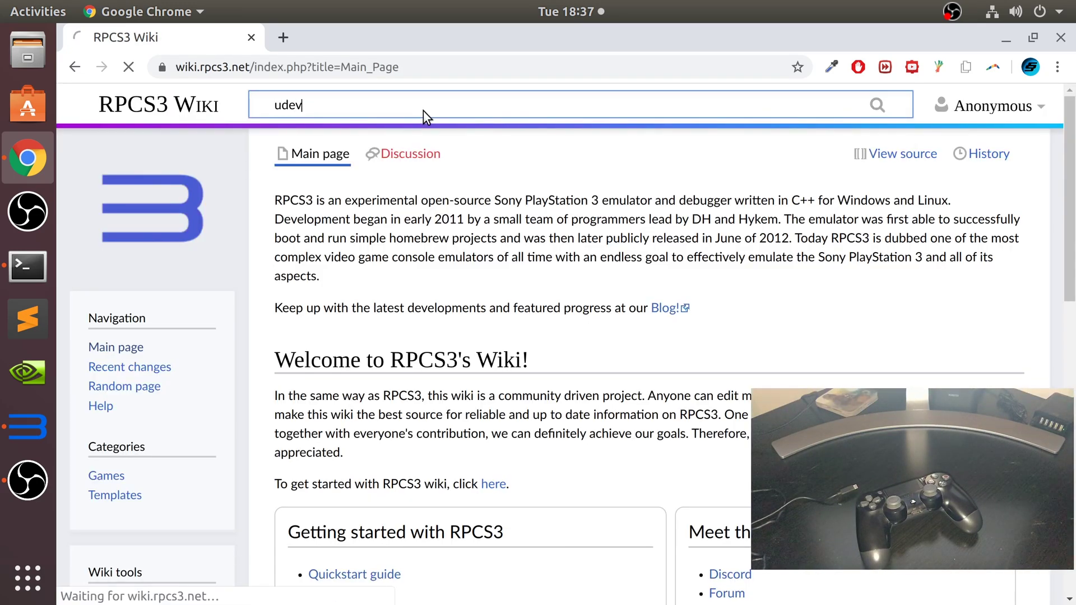
scroll(446, 319, down, 4)
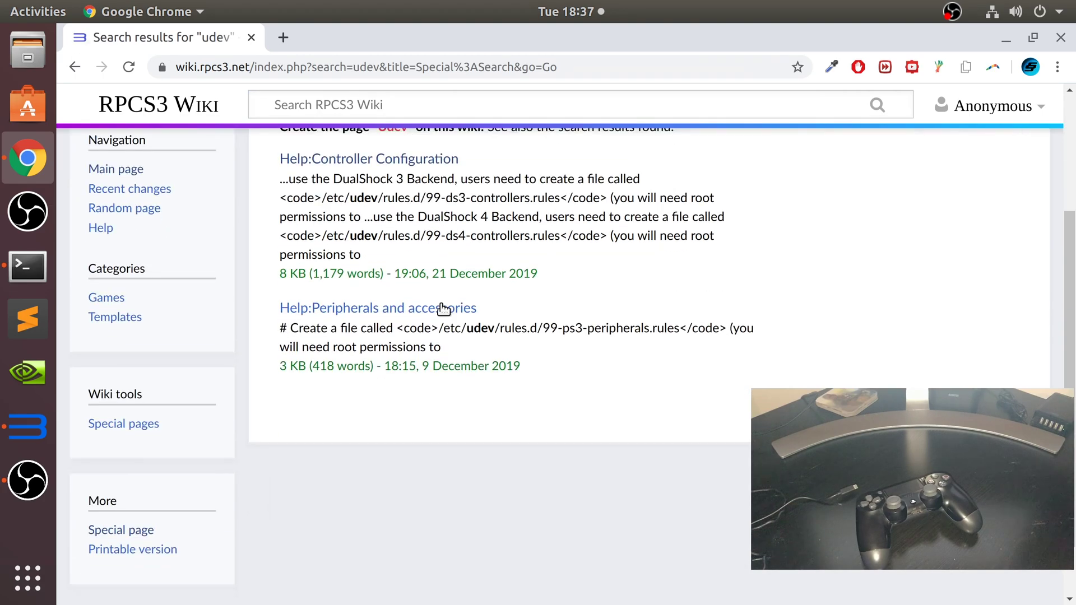
click(415, 163)
Jump to section 2.2 On Linux showing the 99-ds4-controllers.rules udev rules
scroll(432, 223, down, 5)
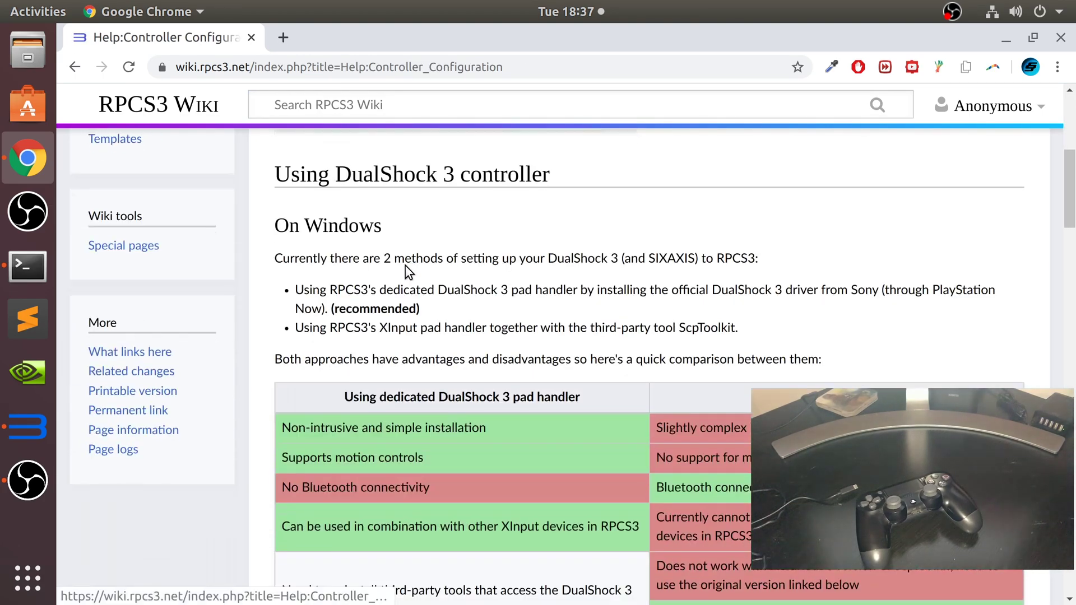
scroll(392, 224, down, 4)
scroll(372, 153, up, 8)
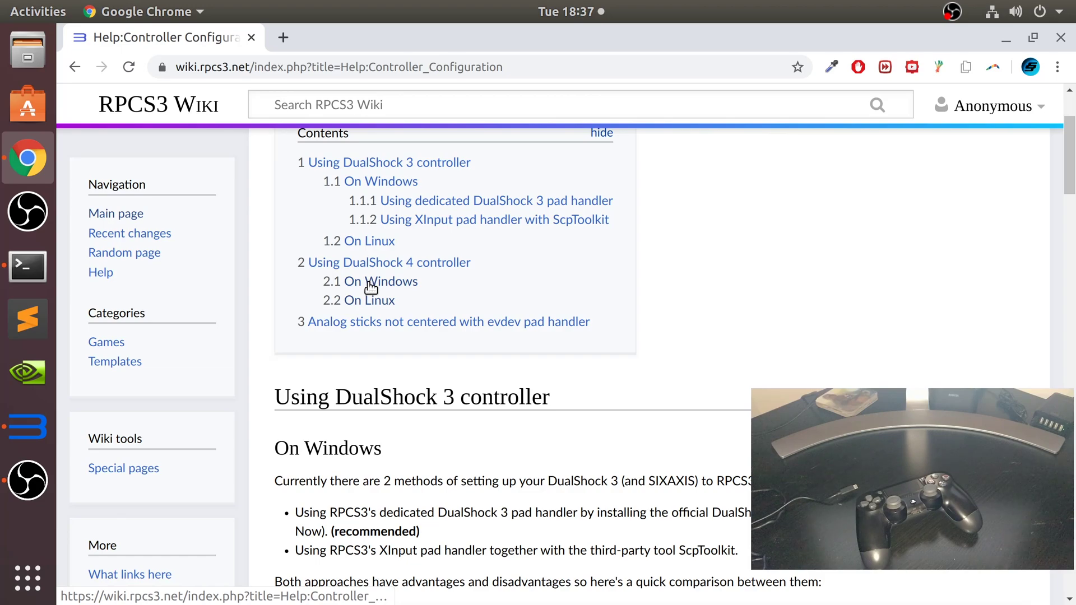
click(393, 305)
drag(310, 261, 690, 523)
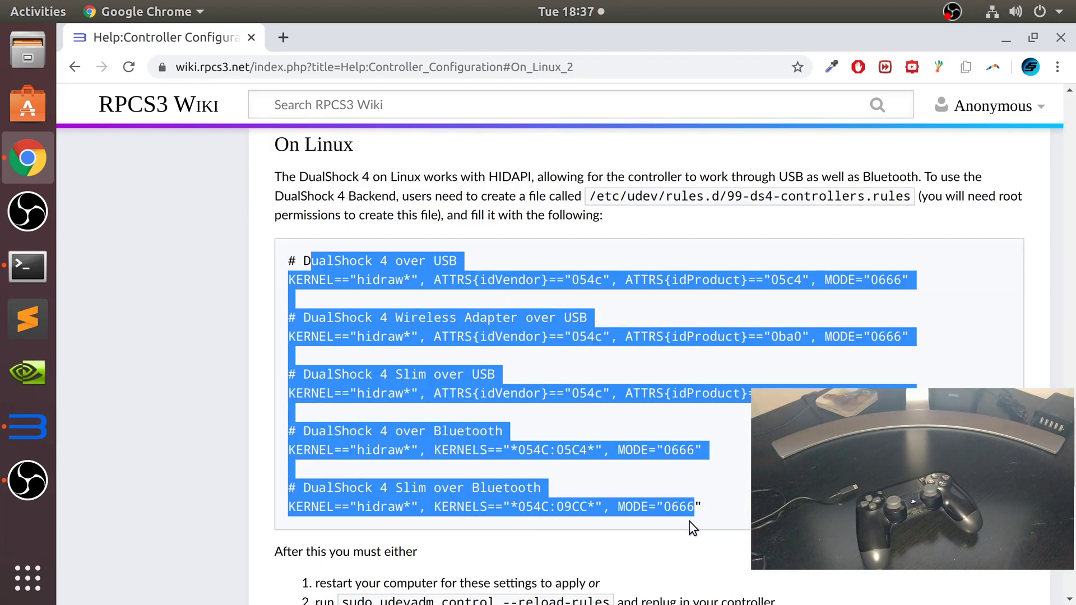
click(846, 196)
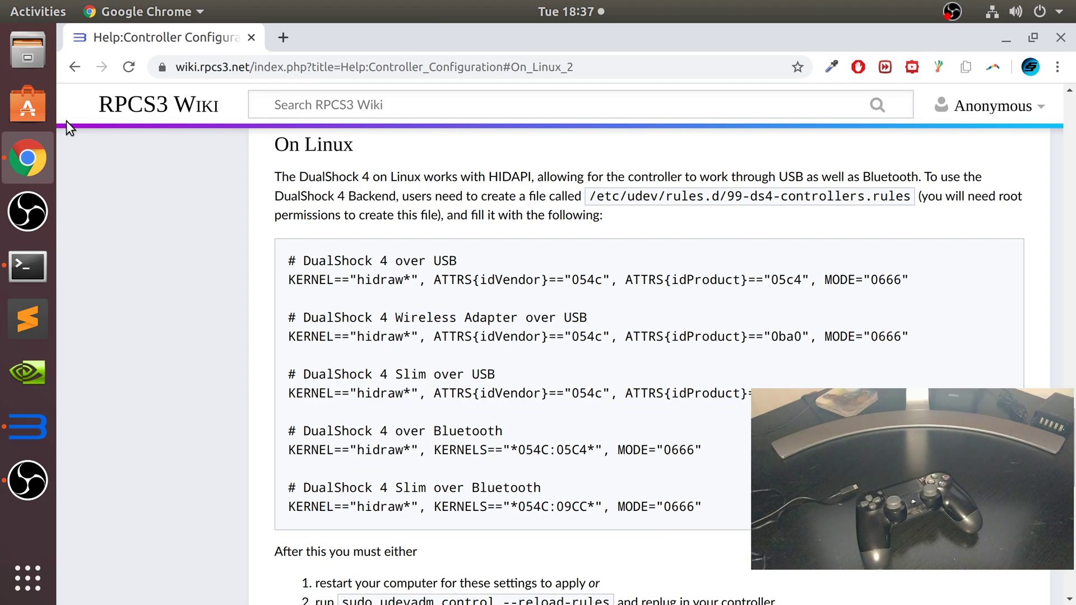
Open Files and navigate to the /etc/udev/rules.d folder
click(22, 61)
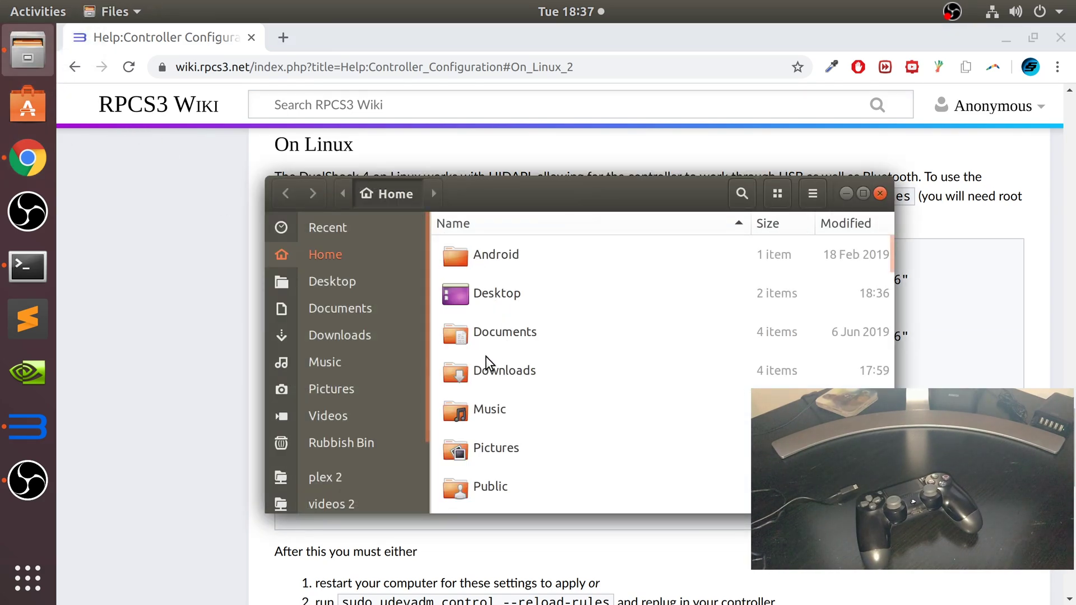
scroll(386, 415, down, 3)
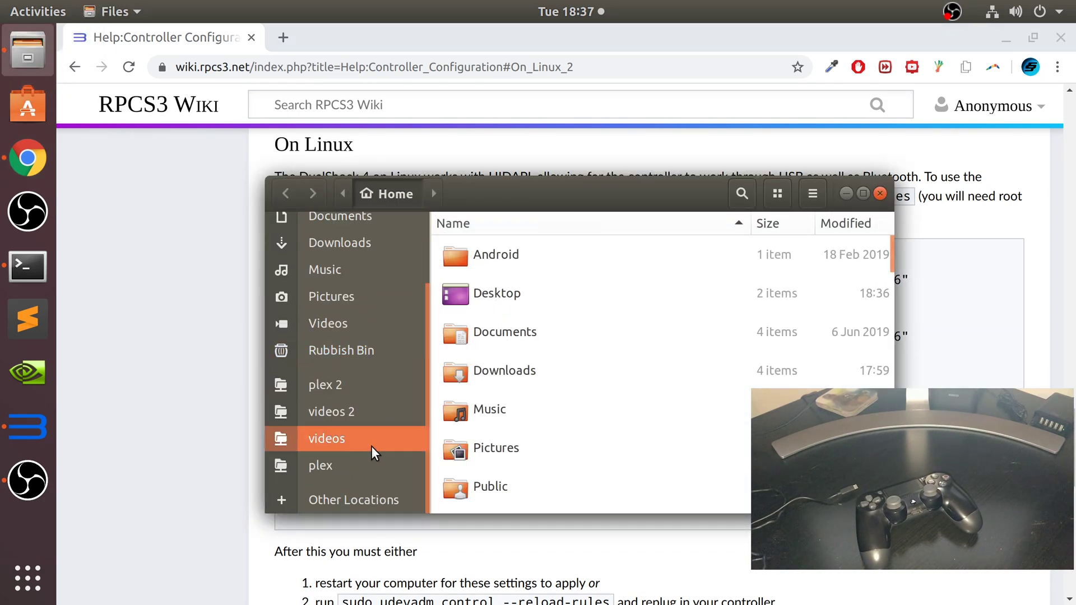
click(353, 494)
click(484, 263)
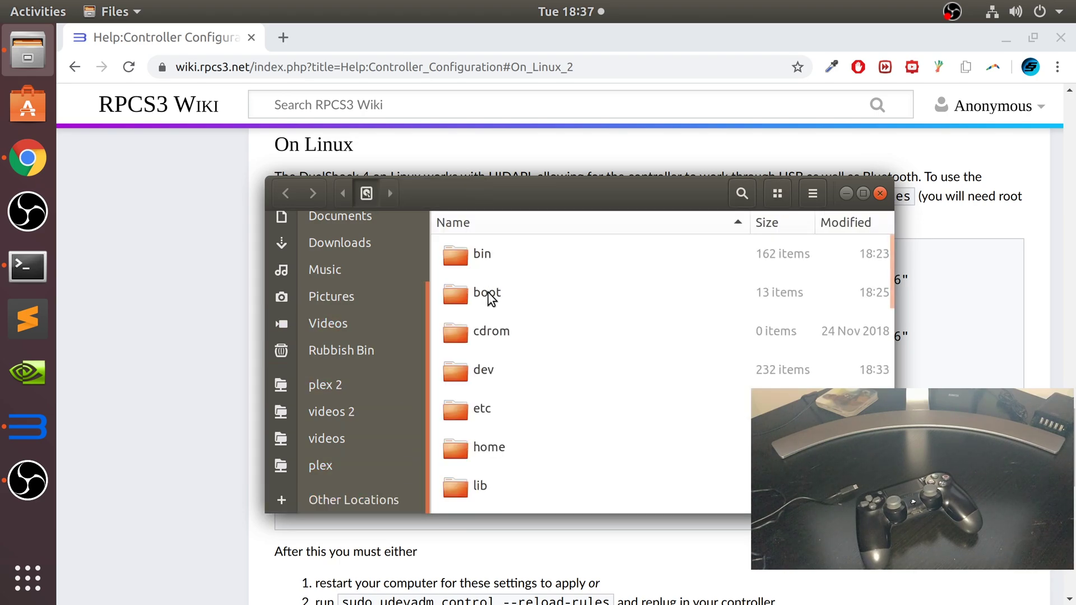
double_click(483, 409)
drag(601, 196, 543, 287)
click(474, 480)
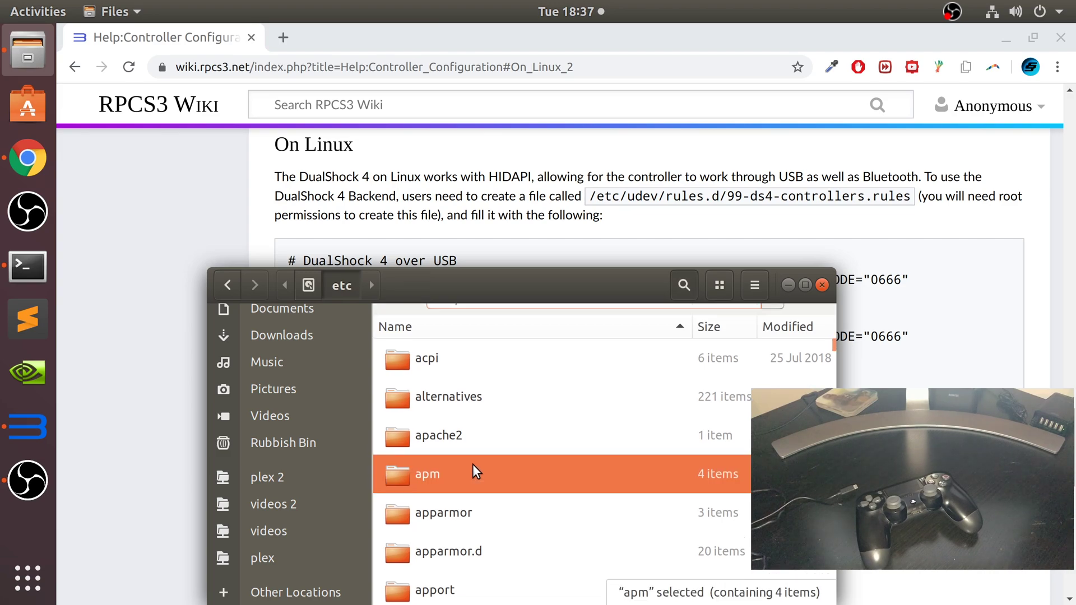
text(u)
click(472, 419)
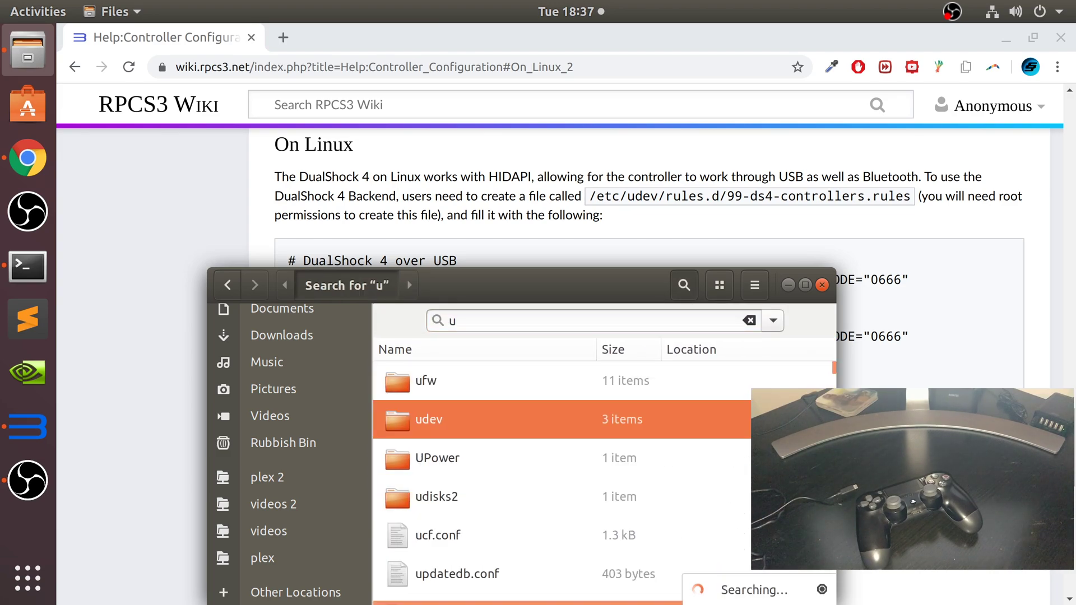
double_click(472, 419)
double_click(462, 391)
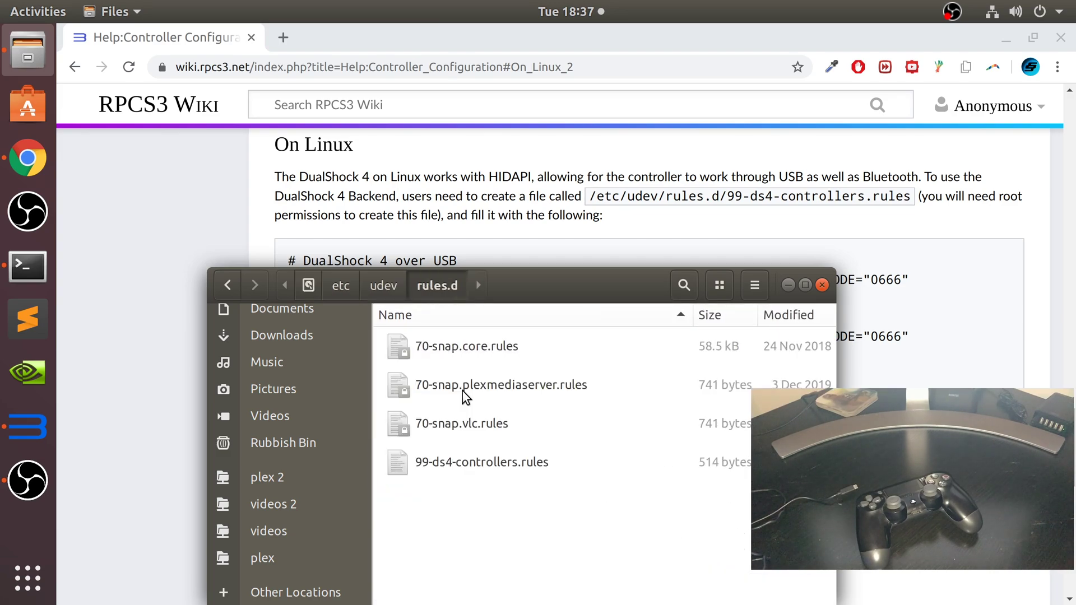
Delete 99-ds4-controllers.rules, leaving 3 items, and go back up to udev
click(455, 463)
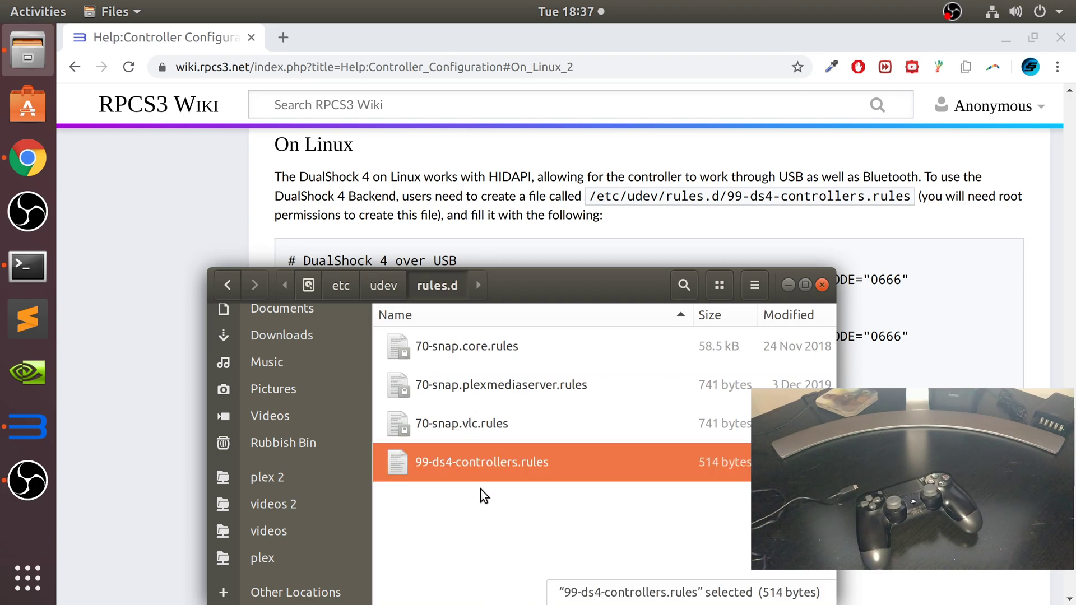
right_click(461, 432)
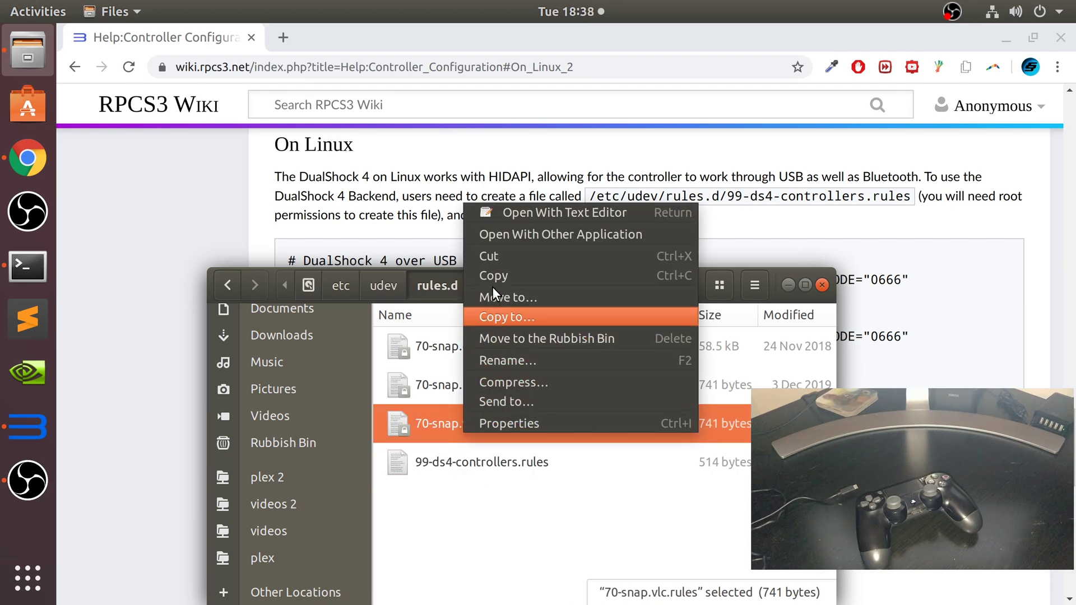
click(472, 523)
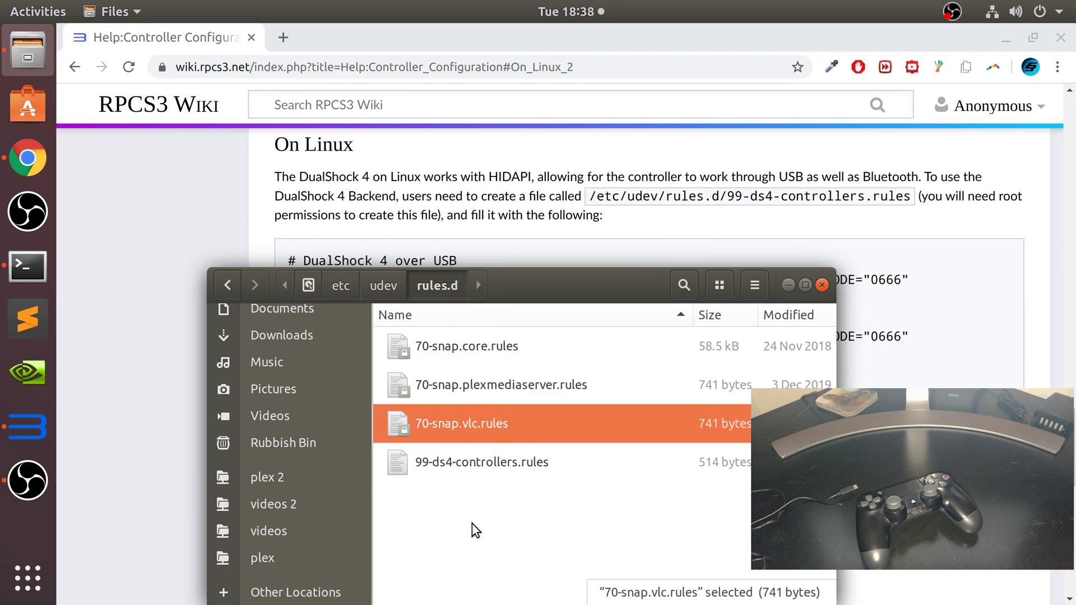
click(466, 479)
key(Delete)
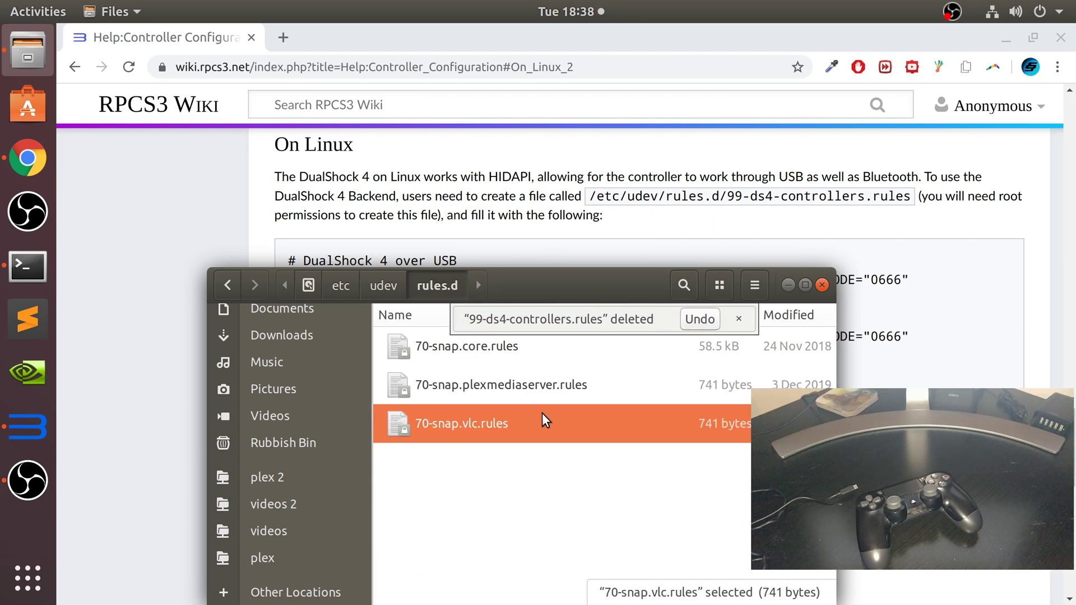
drag(549, 273, 502, 178)
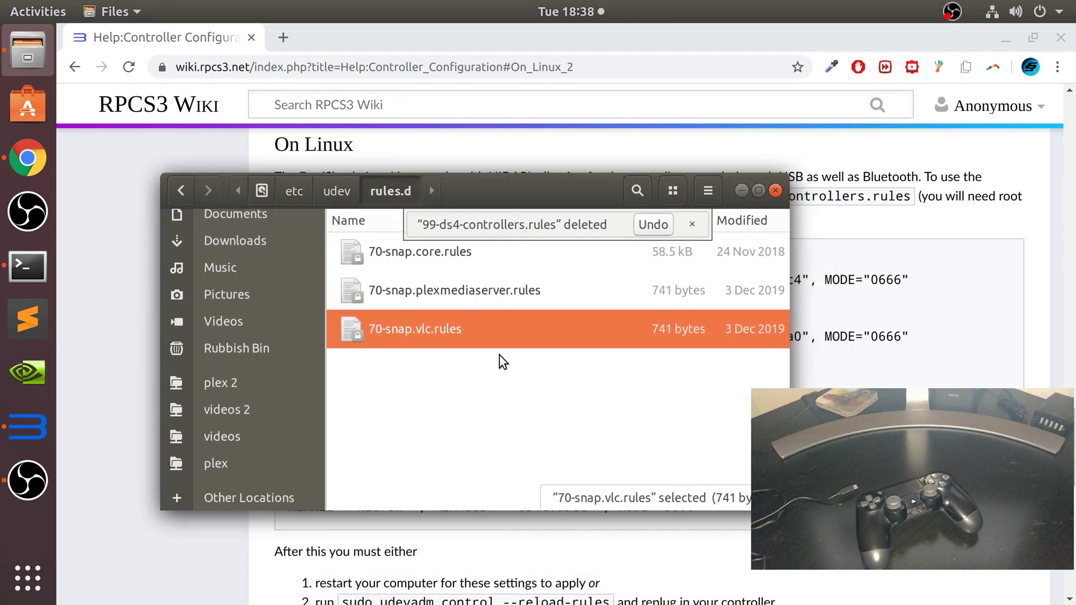
key(alt+Up)
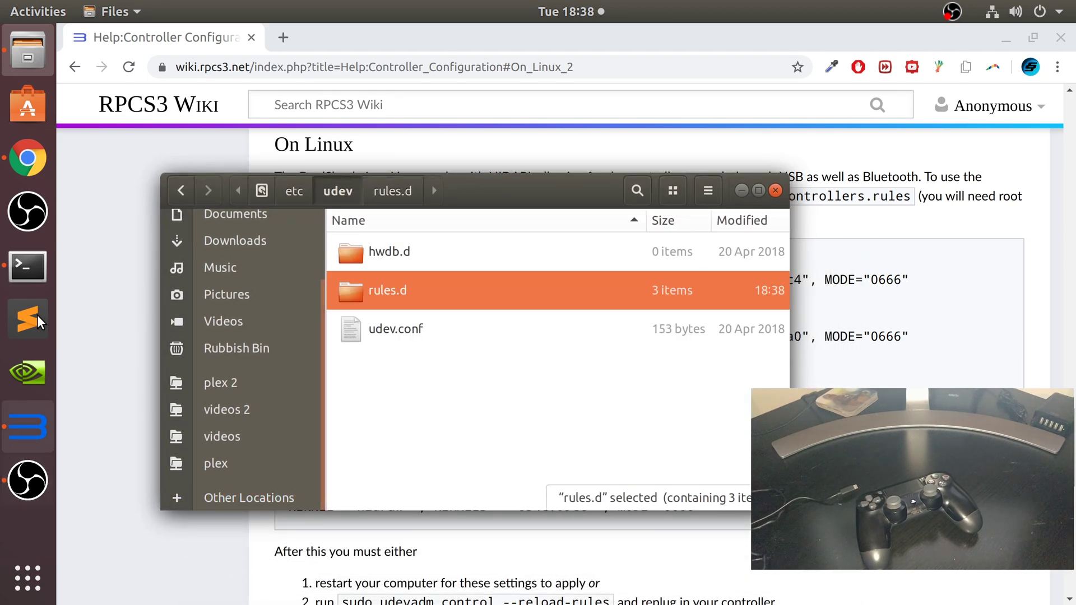
Open a new Terminal window and shrink it so the wiki and Files stay visible
right_click(27, 265)
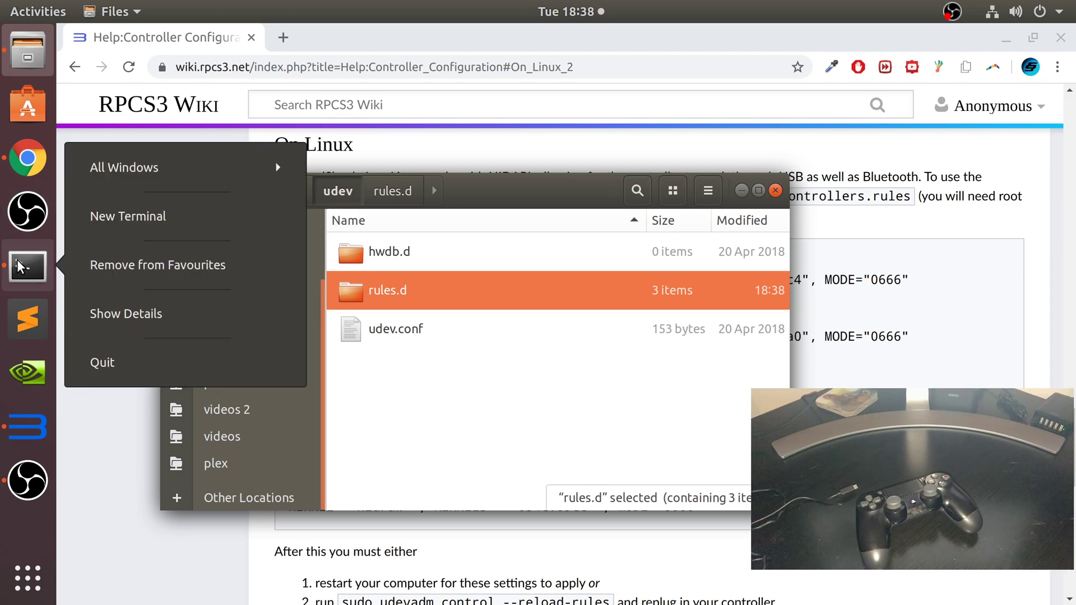
click(100, 215)
text(cd)
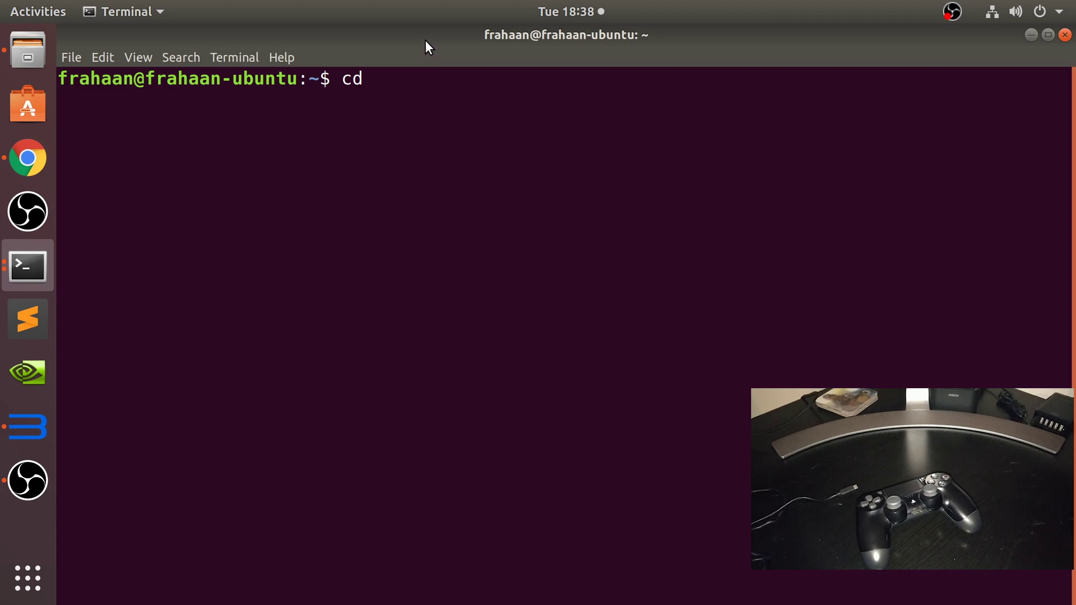
key(BackSpace)
key(BackSpace)
drag(427, 36, 849, 339)
Run chmod 777 on the dragged-in /etc/udev/rules.d path; it is refused as not permitted
text(chmm)
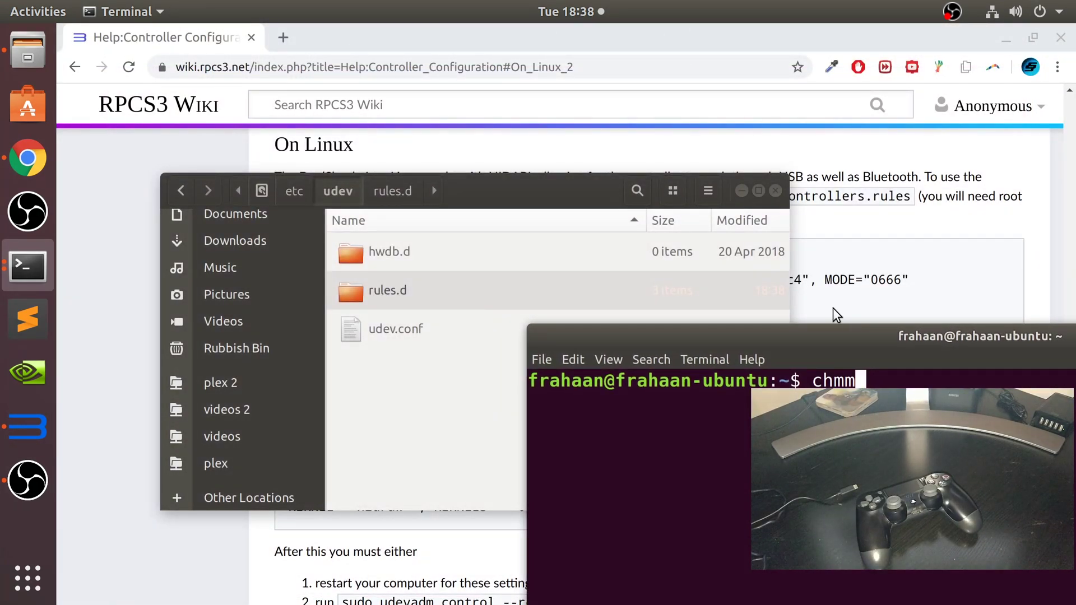
key(BackSpace)
text(od 777)
drag(402, 294, 644, 549)
drag(872, 336, 490, 336)
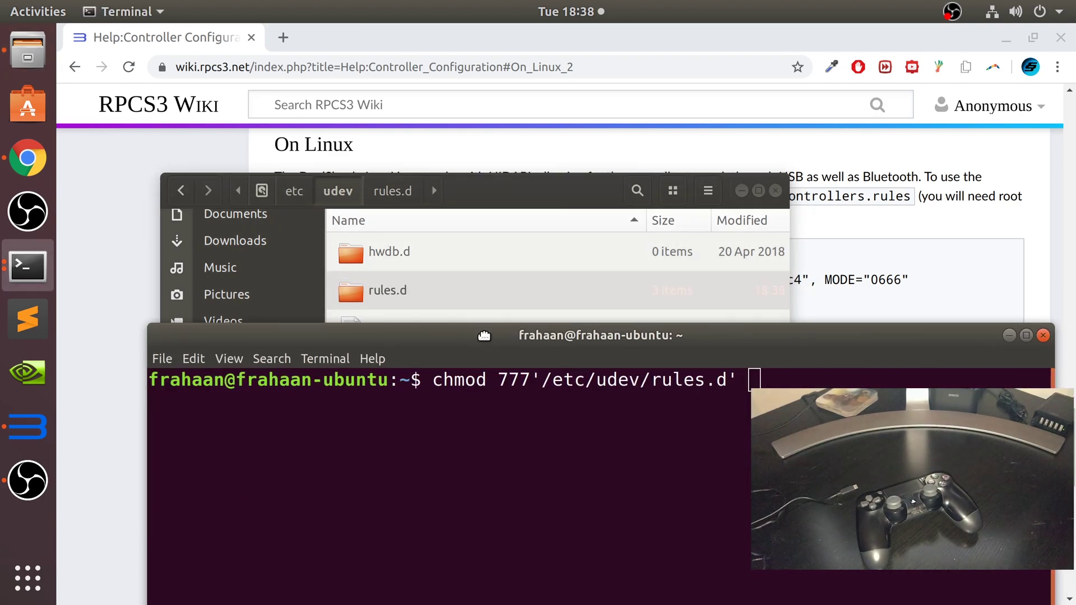
key(Left)
key(Left)
key(Left)
key(Left)
key(Left)
key(Left)
key(Left)
key(Left)
key(Left)
key(Left)
key(Left)
key(Left)
key(Left)
key(Left)
key(Left)
key(Left)
key(Left)
key(Left)
key(Left)
key(Return)
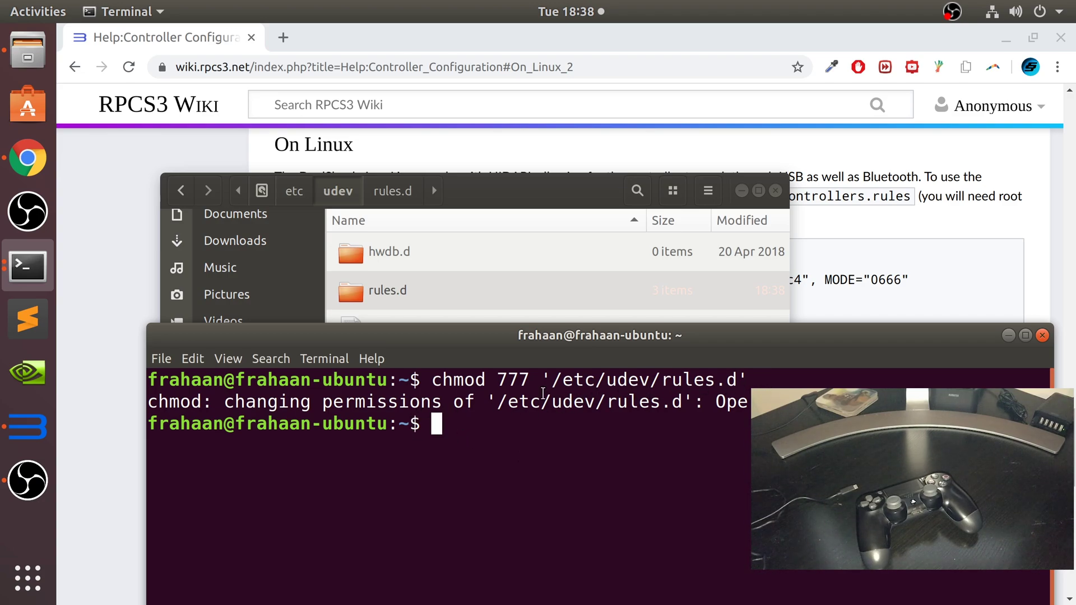
Retry from history: chmod 777 again, chmod 677, then 777 once more, all refused
key(Up)
key(Up)
key(Up)
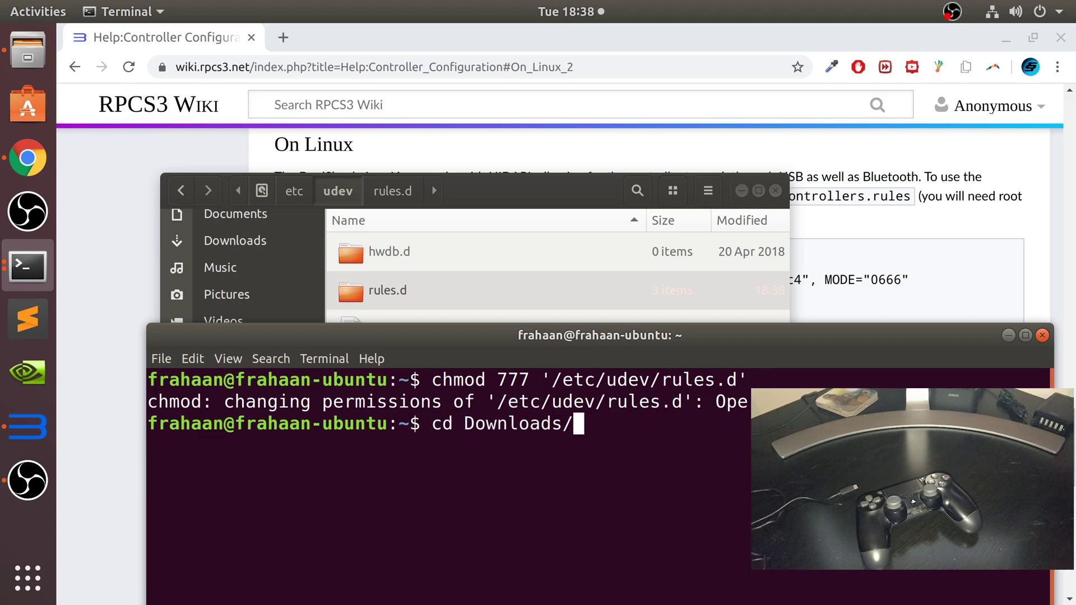
key(Up)
key(Up)
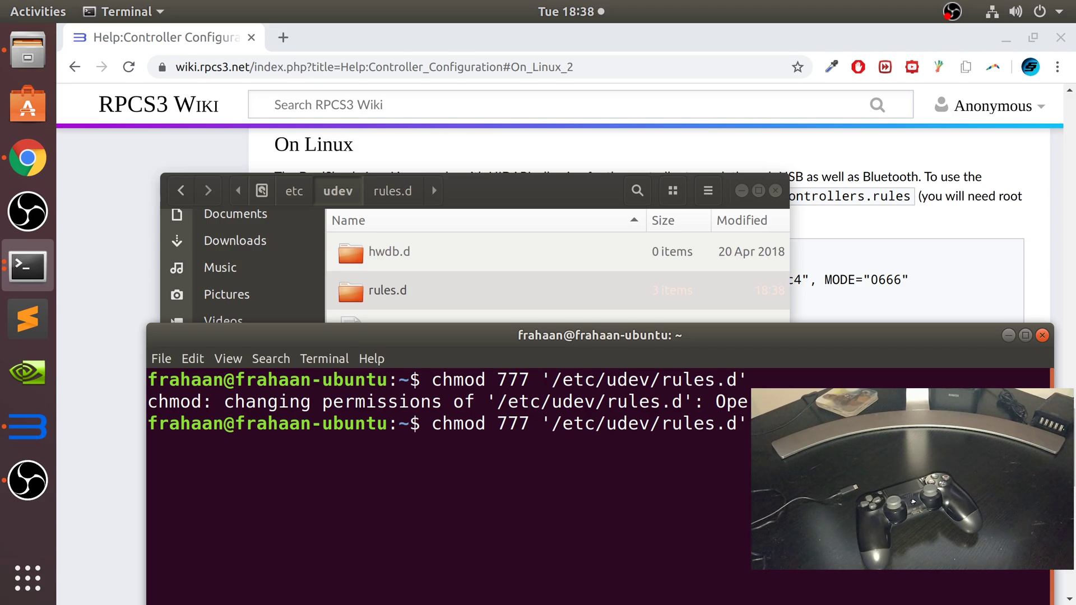
key(Return)
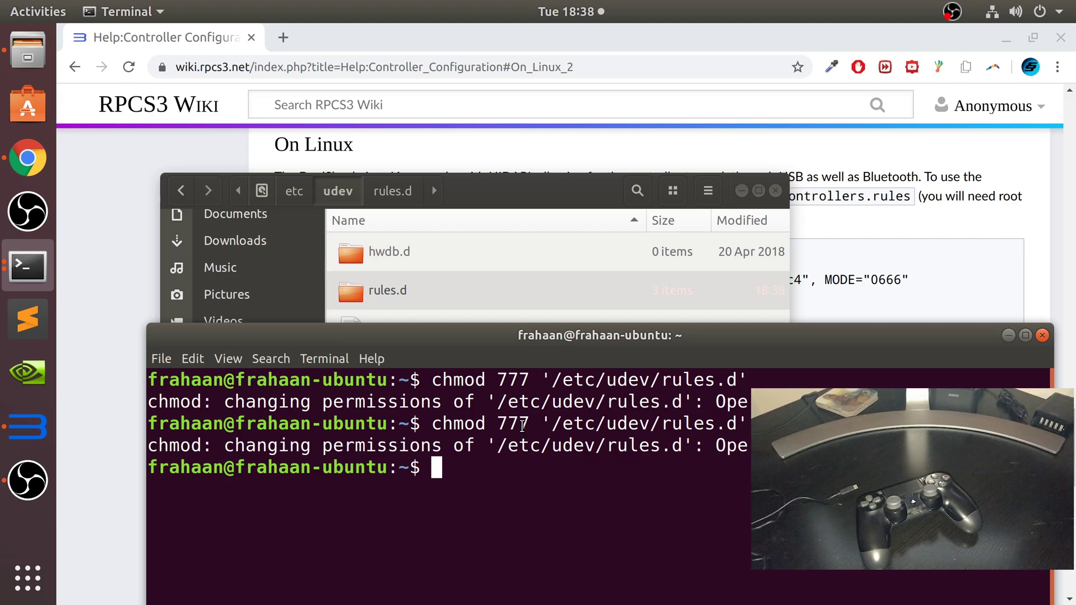
key(Up)
key(Left)
key(Left)
key(Left)
key(Left)
key(Left)
key(Left)
key(Left)
key(Left)
key(Left)
key(Left)
key(Left)
key(Left)
key(Left)
key(Left)
key(Left)
key(Left)
key(Left)
key(Left)
key(Left)
key(Left)
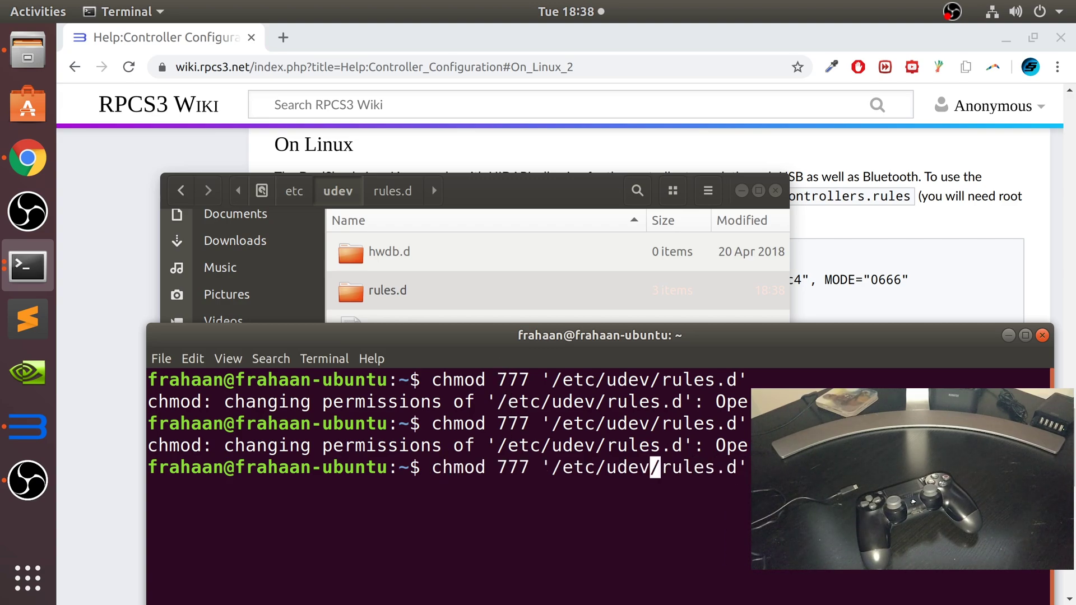
key(Right)
key(Delete)
text(6)
key(Return)
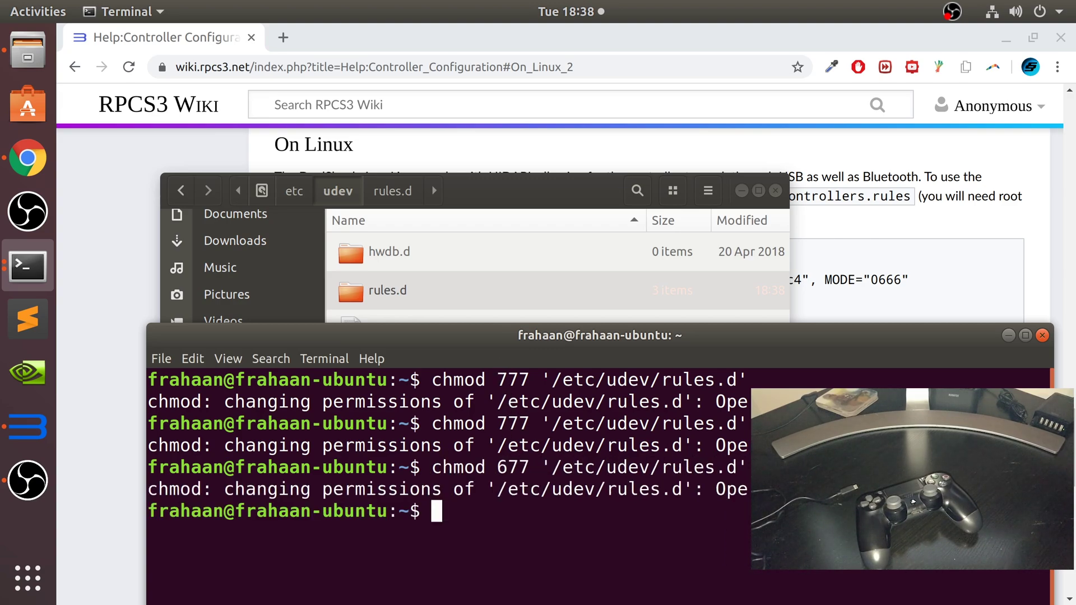
key(Up)
key(Up)
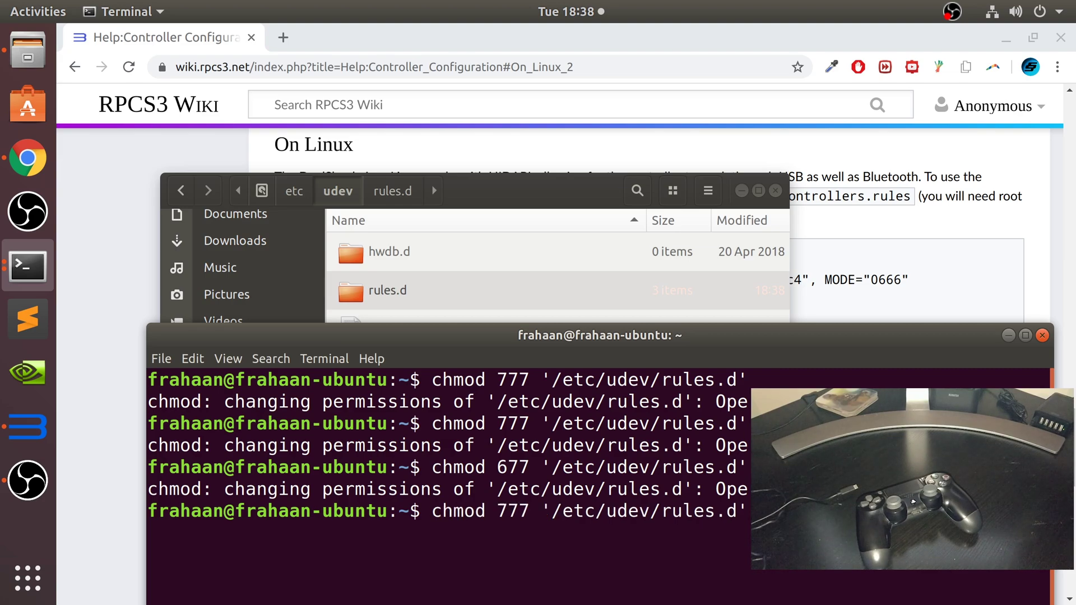
key(Return)
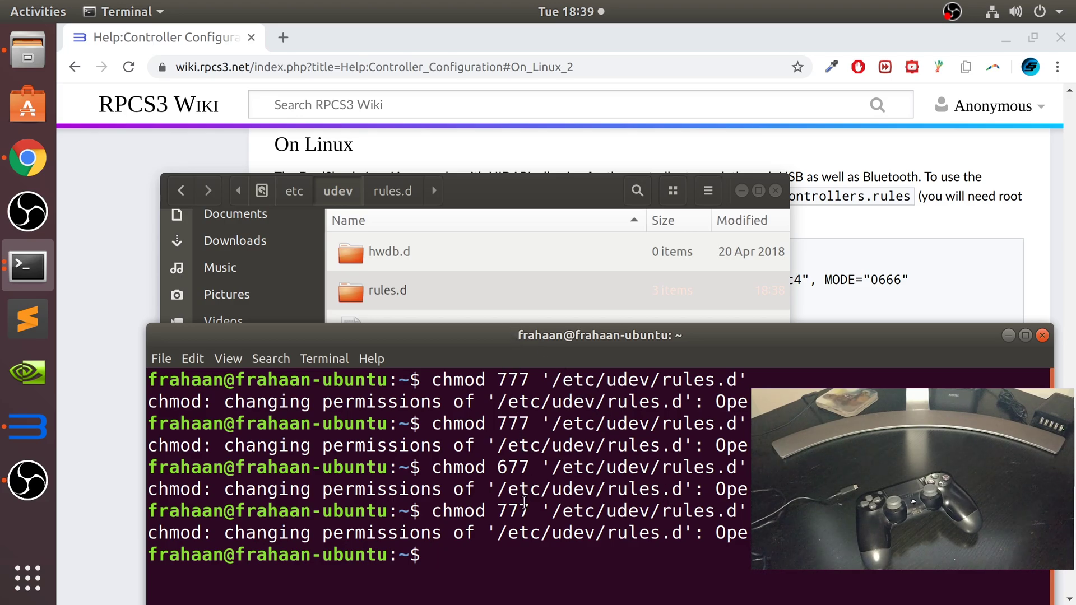
drag(499, 338, 463, 69)
Rerun chmod 777 on /etc/udev/rules.d prefixed with sudo and enter the account password
key(Up)
key(Left)
key(Left)
key(Left)
key(Left)
key(Left)
key(Left)
key(Left)
key(Left)
key(Left)
key(Left)
key(Left)
key(Left)
key(Left)
key(Left)
key(Left)
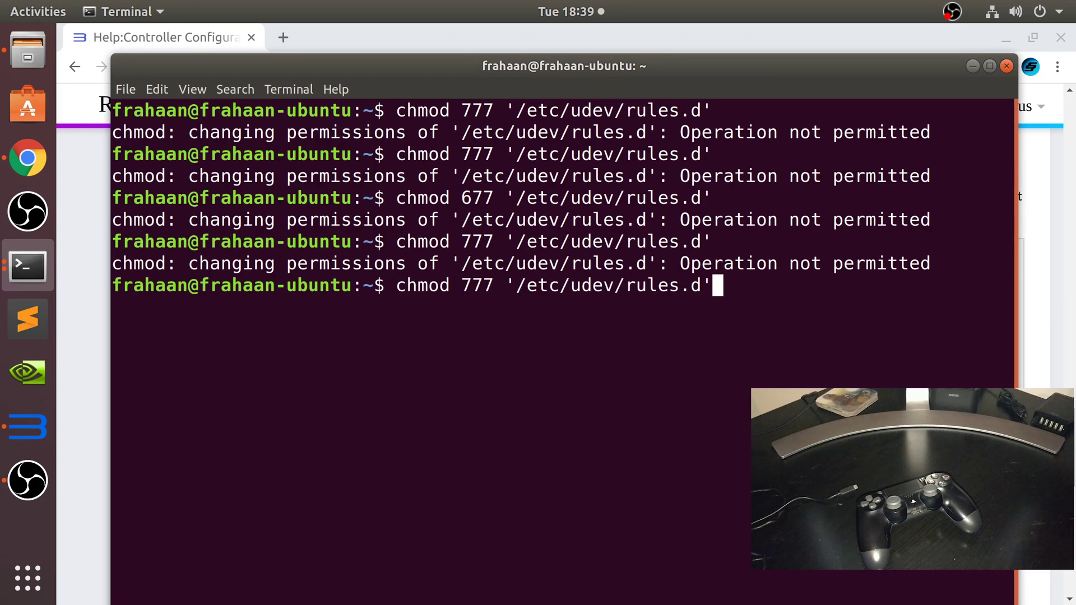
key(Left)
key(Left)
key(Left)
key(Left)
key(Left)
key(Left)
key(Left)
key(Left)
key(Left)
key(Left)
key(Left)
key(Left)
key(Left)
key(Left)
text(sudo)
key(Return)
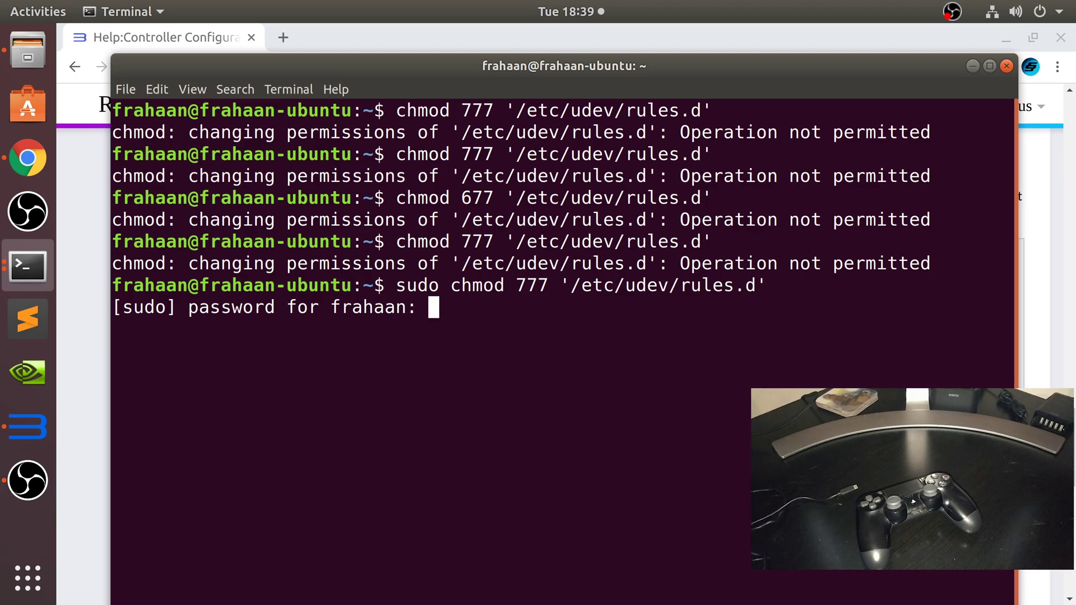
key(Return)
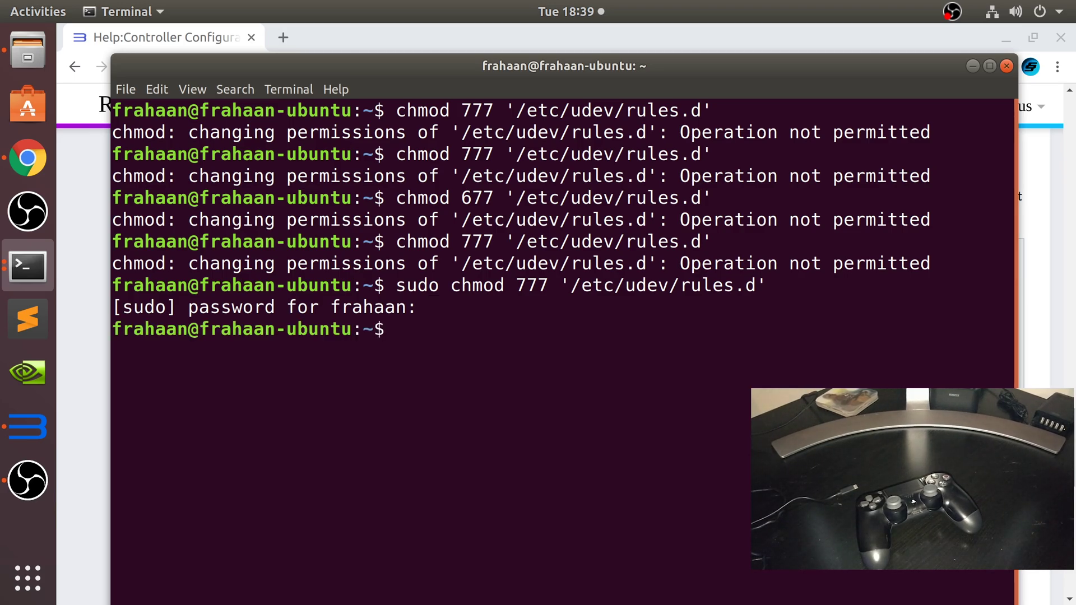
drag(780, 66, 836, 307)
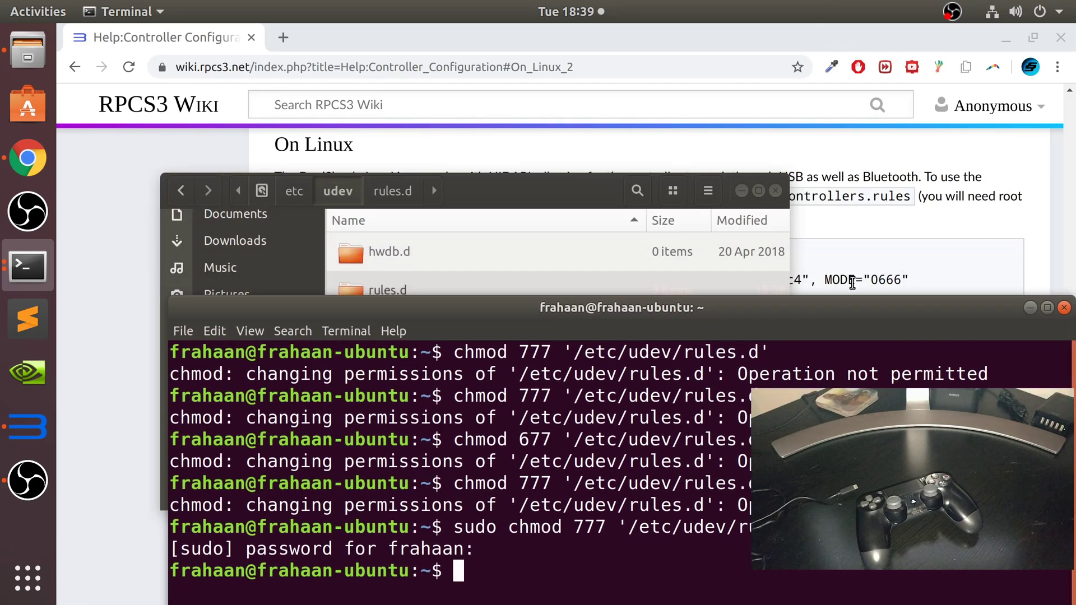
drag(744, 299, 612, 55)
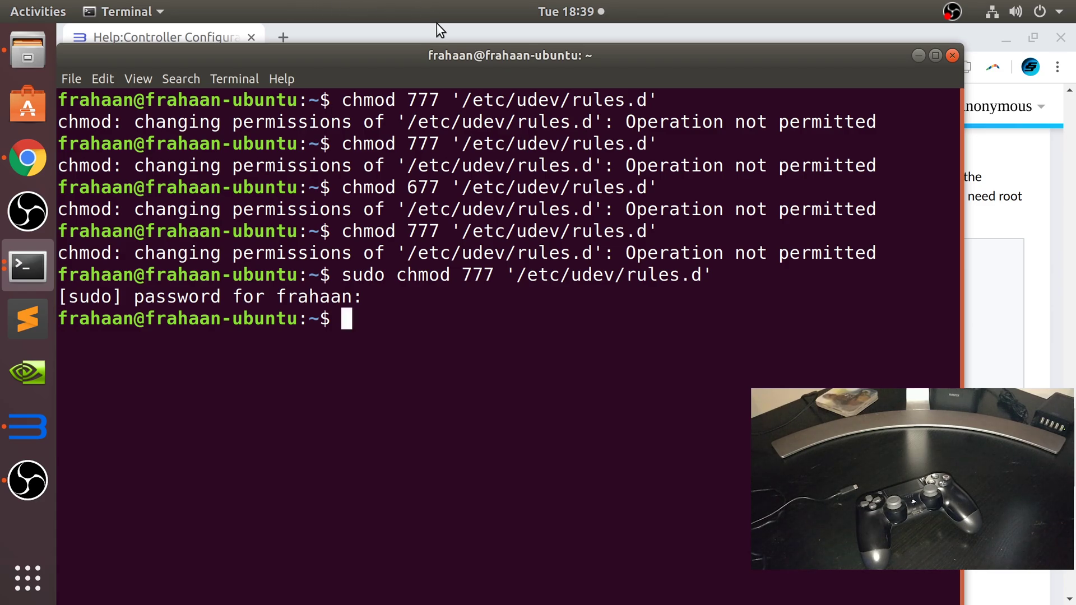
drag(445, 52, 518, 366)
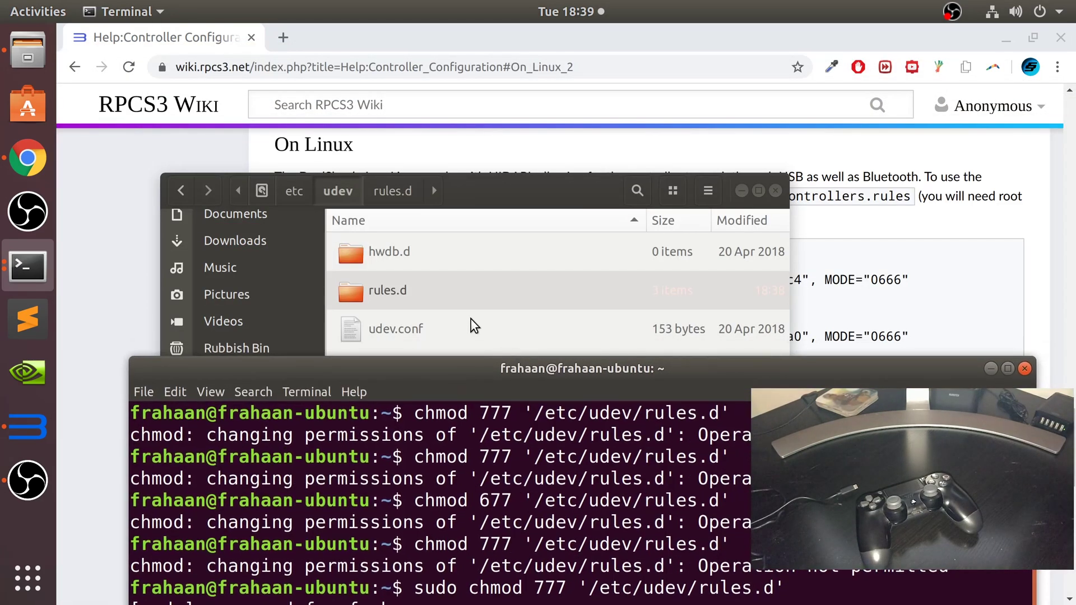
Duplicate 70-snap.vlc.rules inside the rules.d folder
click(470, 291)
double_click(467, 295)
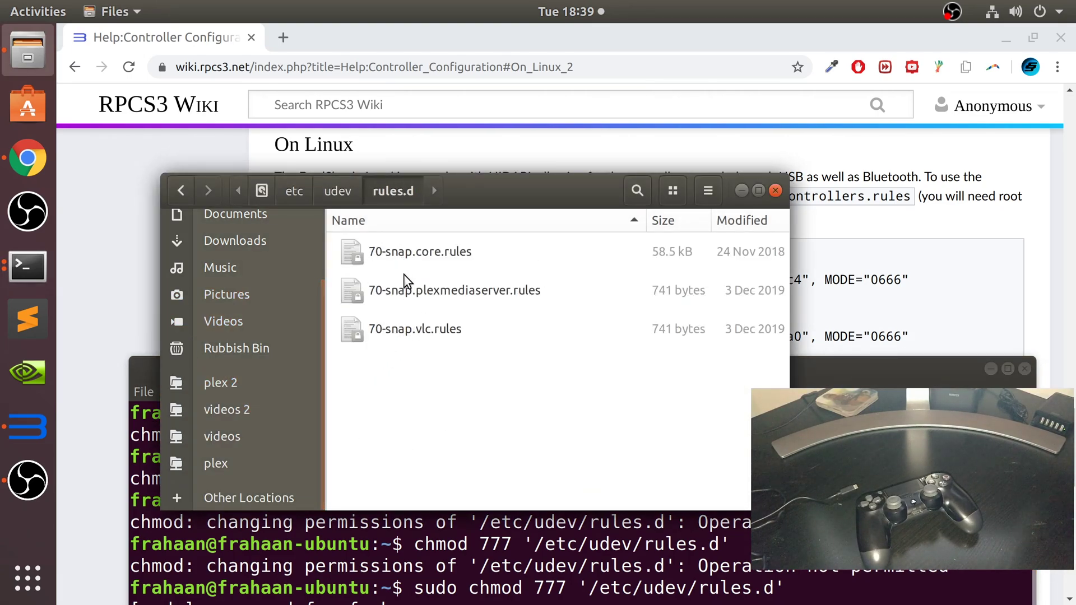
right_click(417, 330)
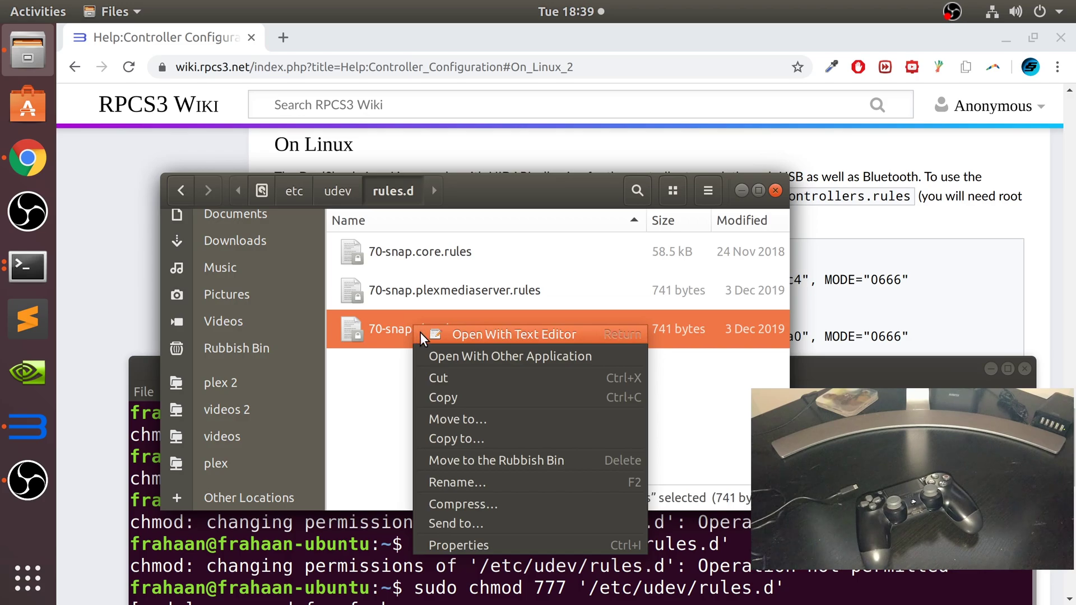
click(434, 401)
right_click(435, 416)
click(462, 444)
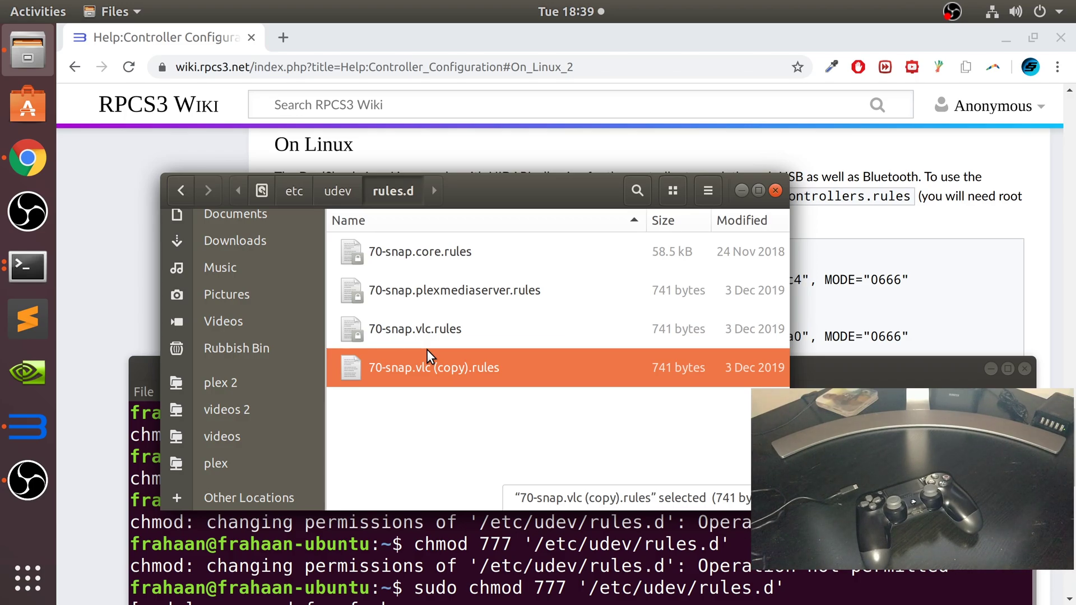
Copy the file name from the wiki and rename the duplicate to 99-ds4-controllers.rules
click(1004, 255)
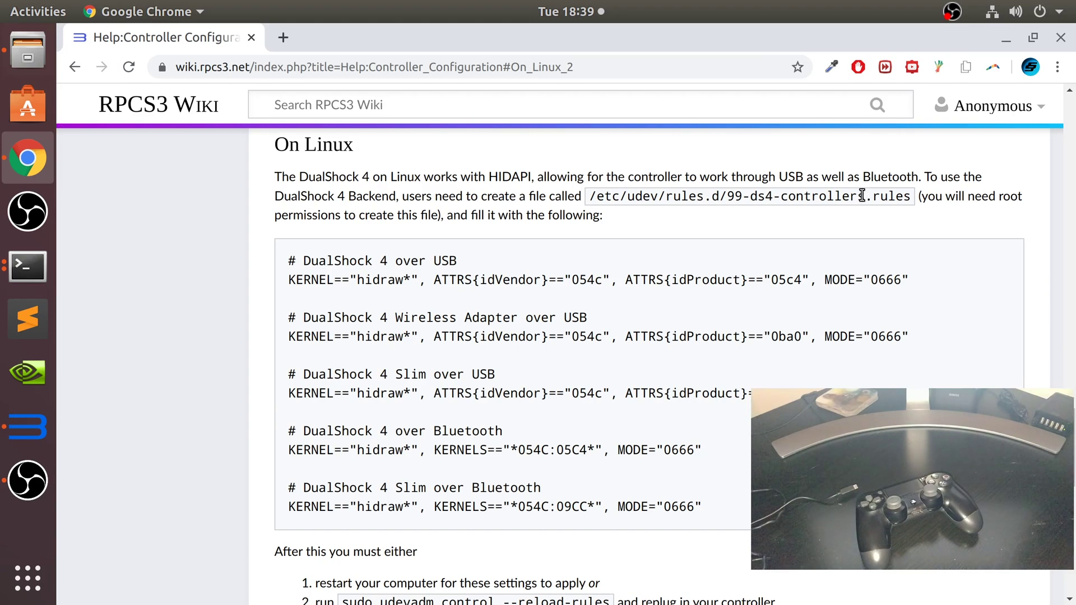
drag(862, 195, 726, 197)
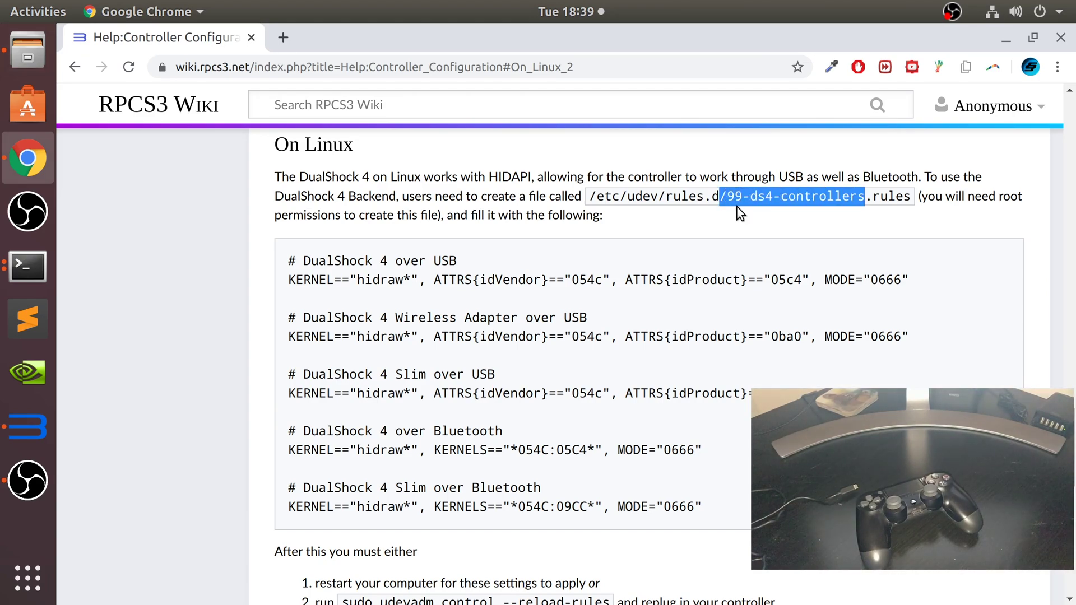
key(shift+Right)
click(28, 40)
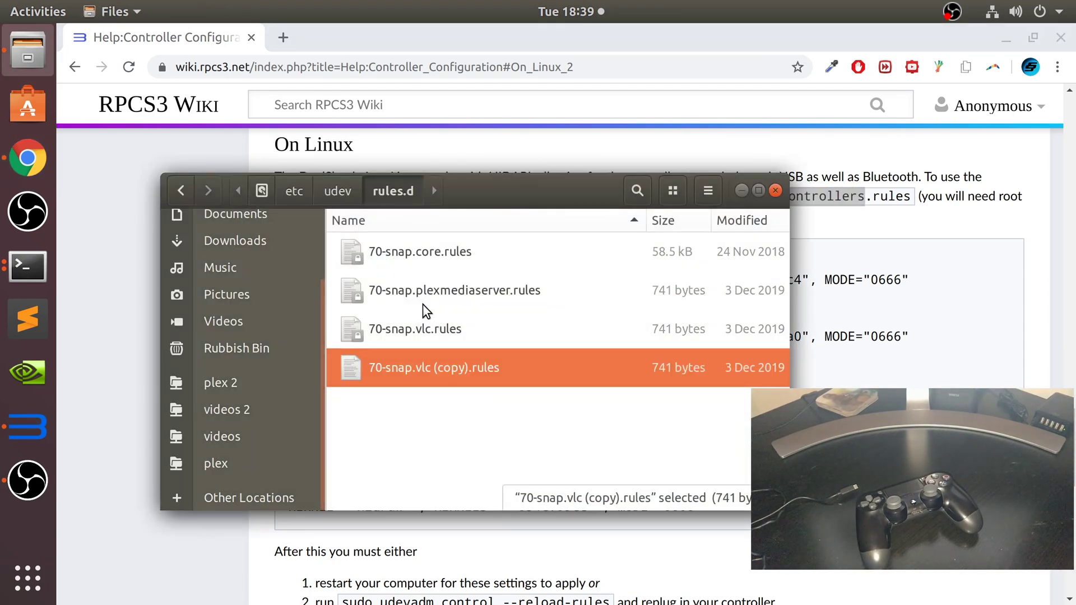
key(F2)
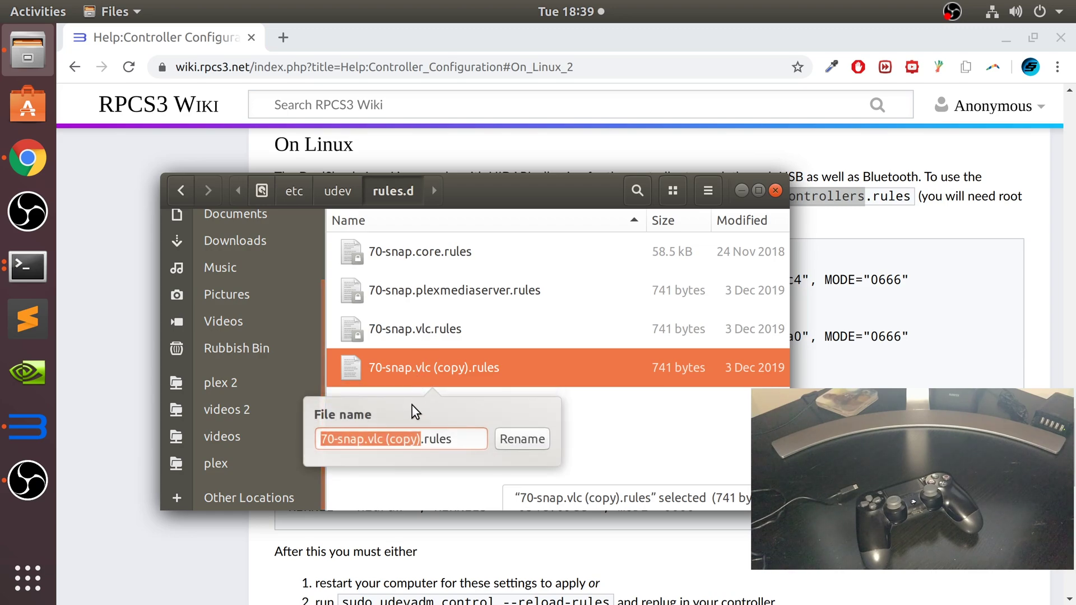
key(ctrl+v)
key(Return)
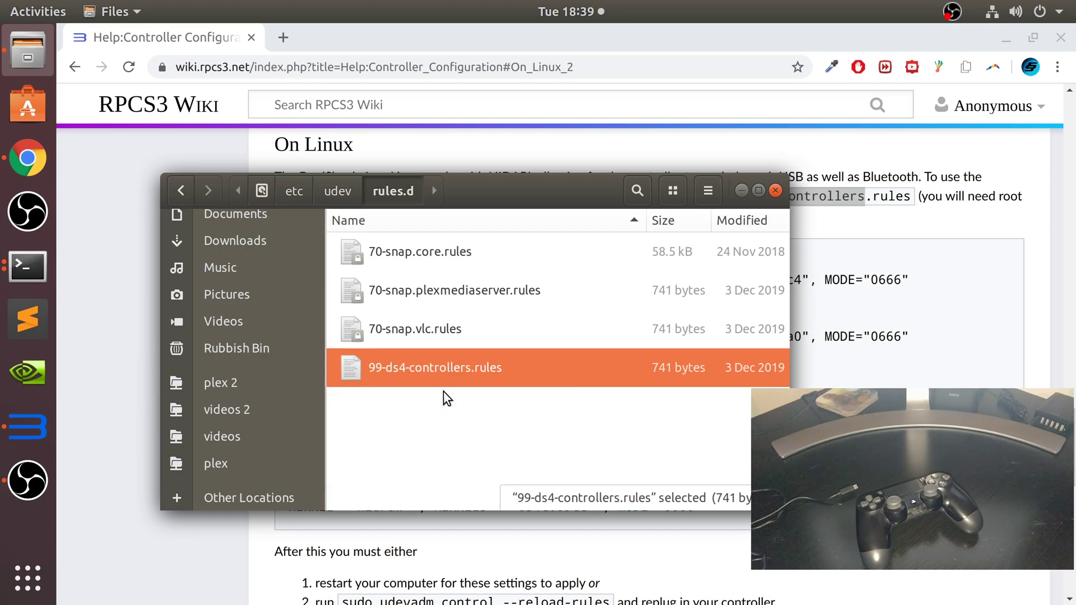
right_click(434, 361)
Open 99-ds4-controllers.rules in Text Editor, swap its VLC lines for the wiki's five DS4 rules, save, close
click(460, 378)
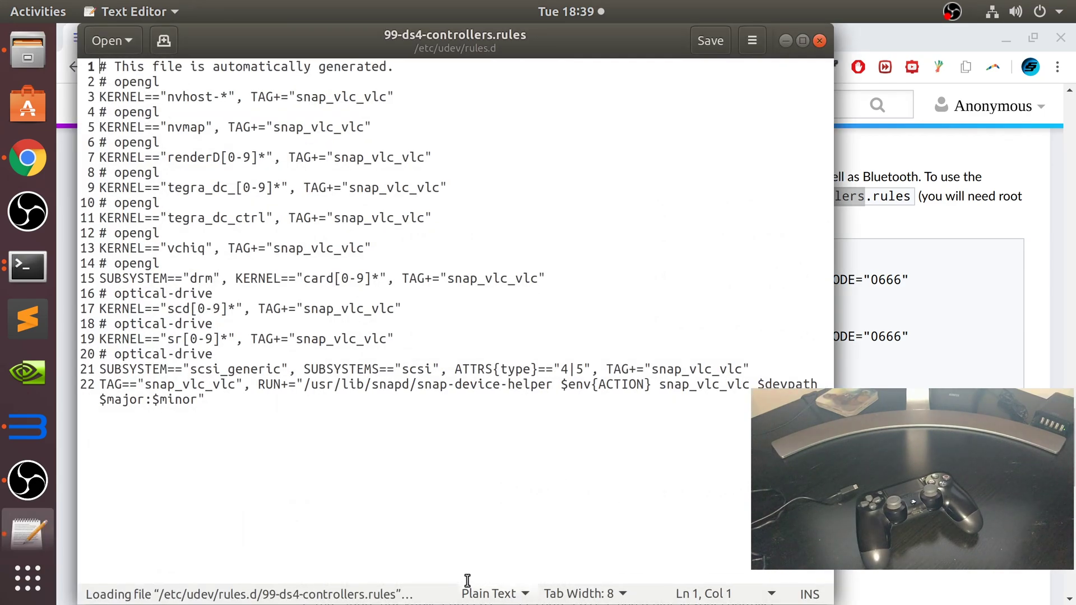
key(ctrl+a)
key(BackSpace)
key(alt+Tab)
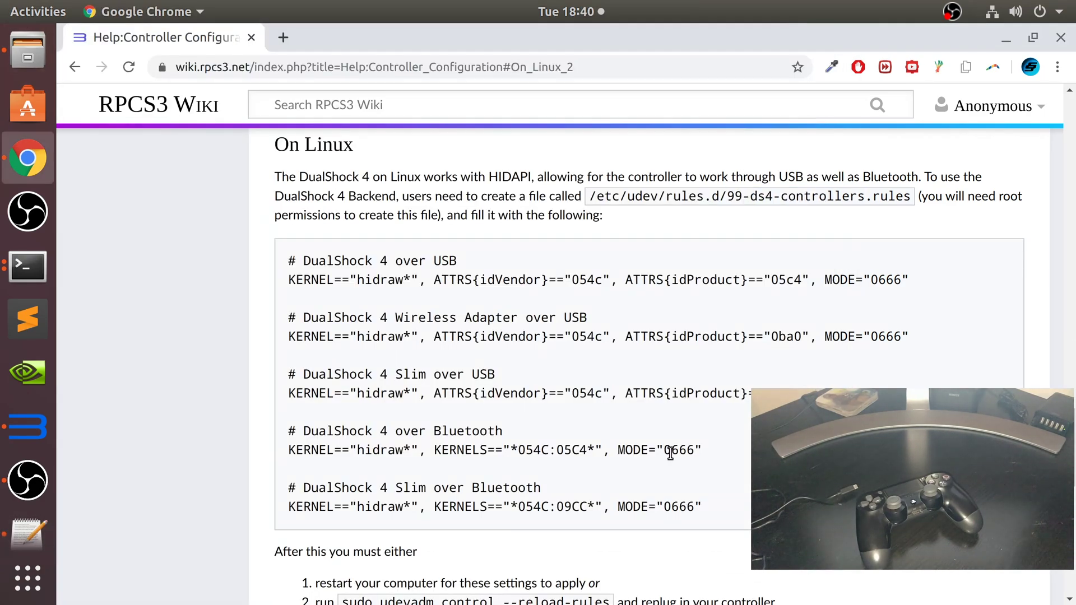
drag(695, 506, 285, 255)
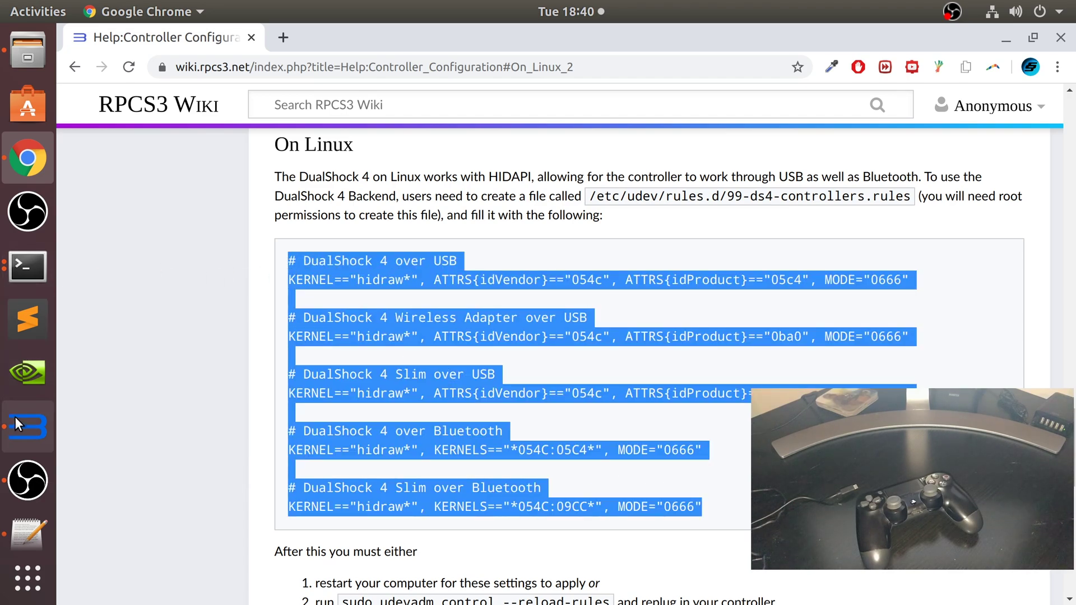
click(35, 249)
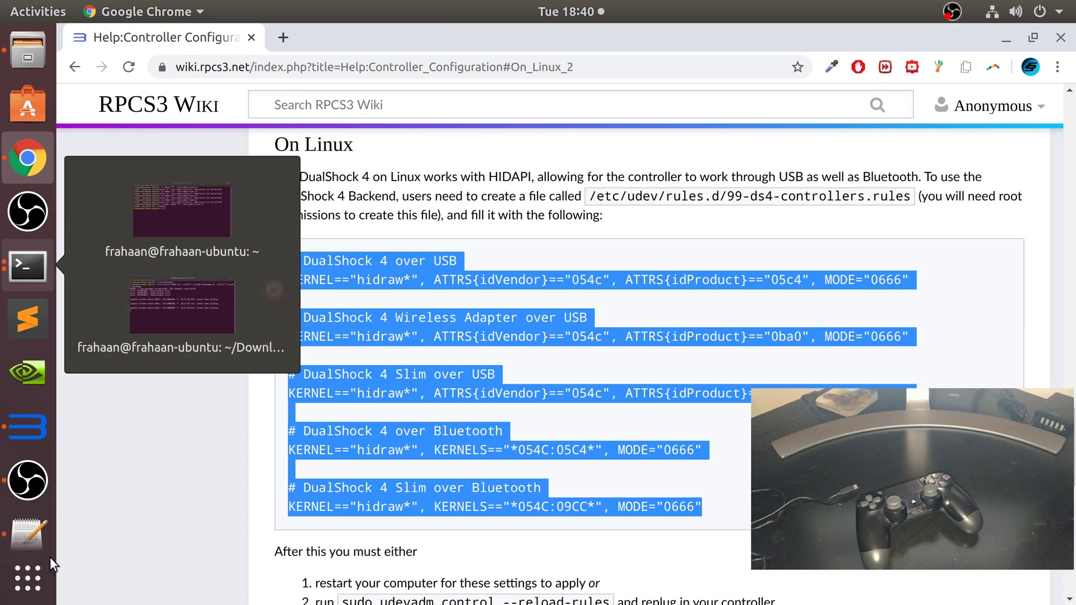
click(36, 535)
key(ctrl+v)
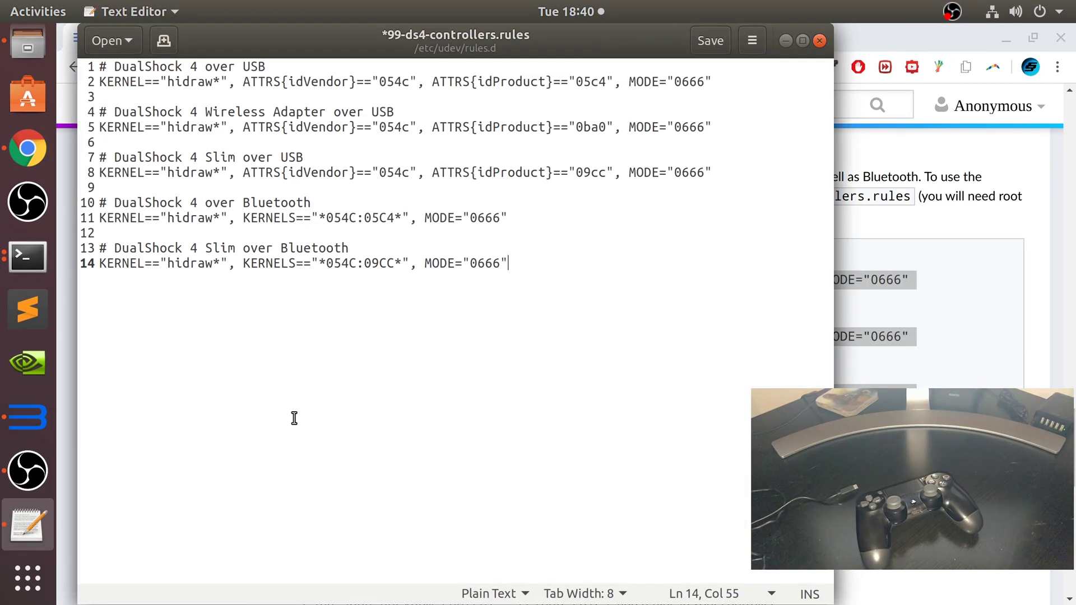
key(ctrl+s)
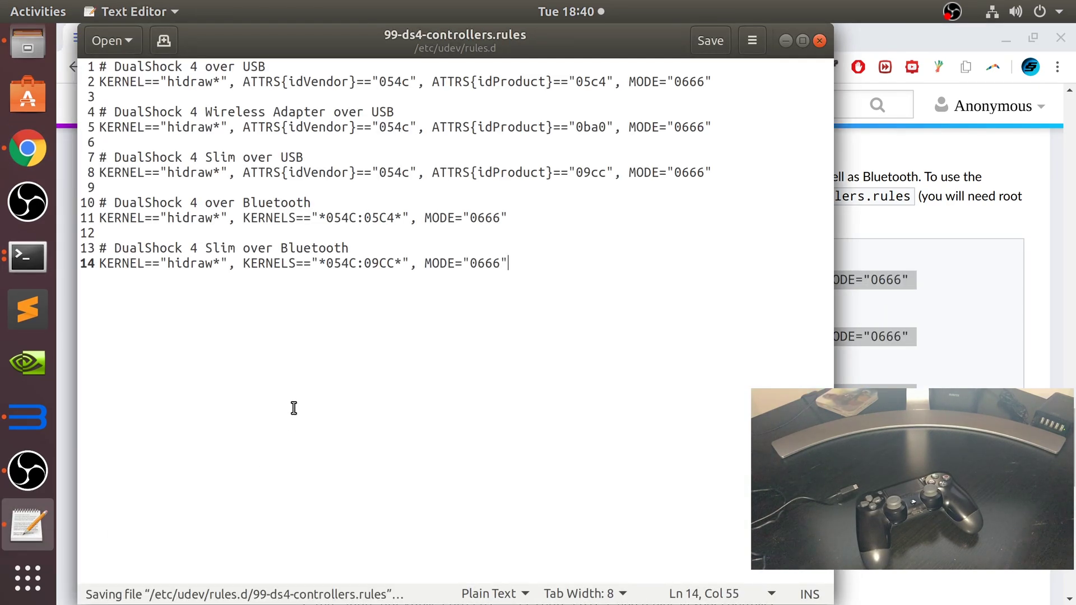
click(818, 40)
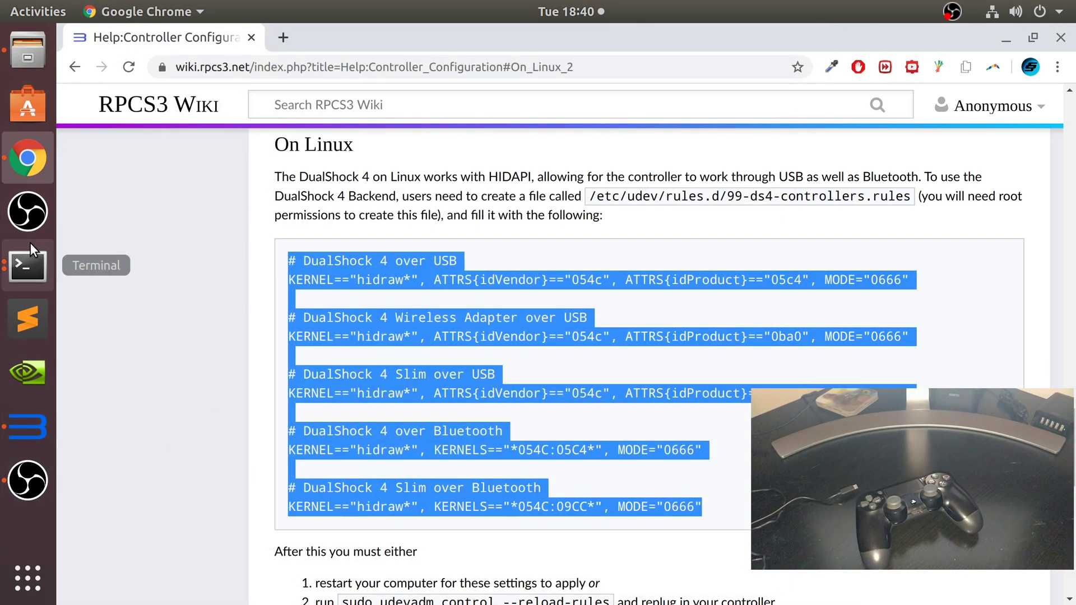
Select 'sudo udevadm control --reload-rules' in the wiki's Linux section
scroll(358, 369, down, 6)
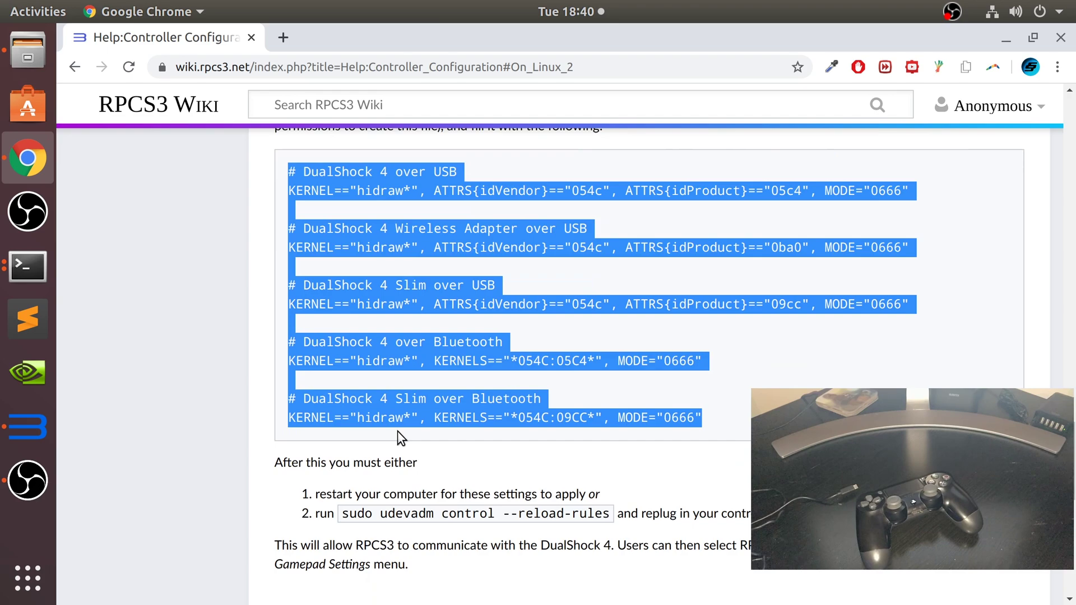
drag(355, 408, 555, 436)
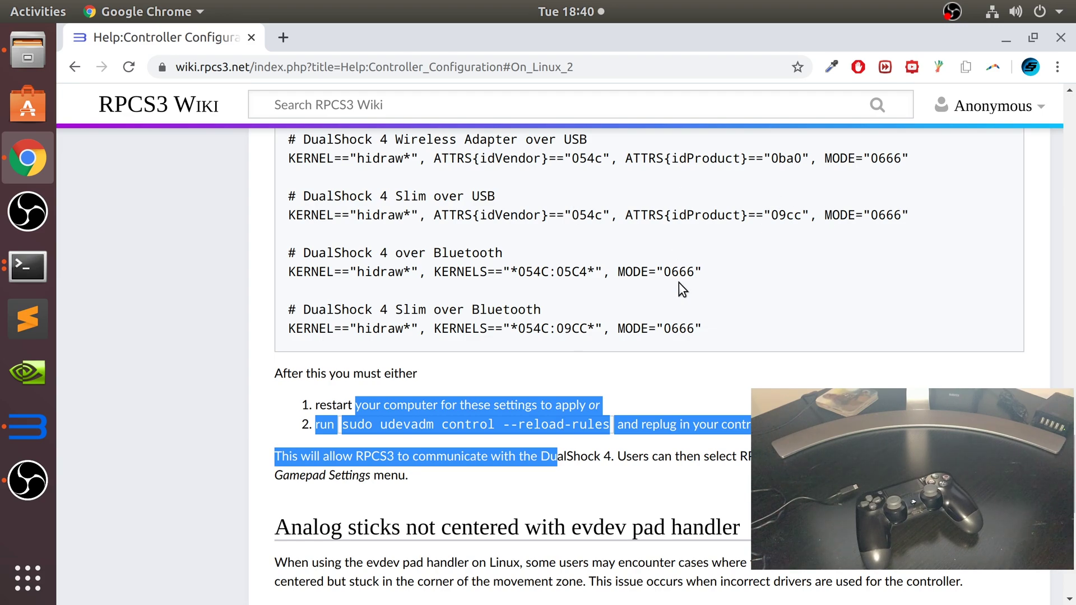
drag(321, 425, 347, 430)
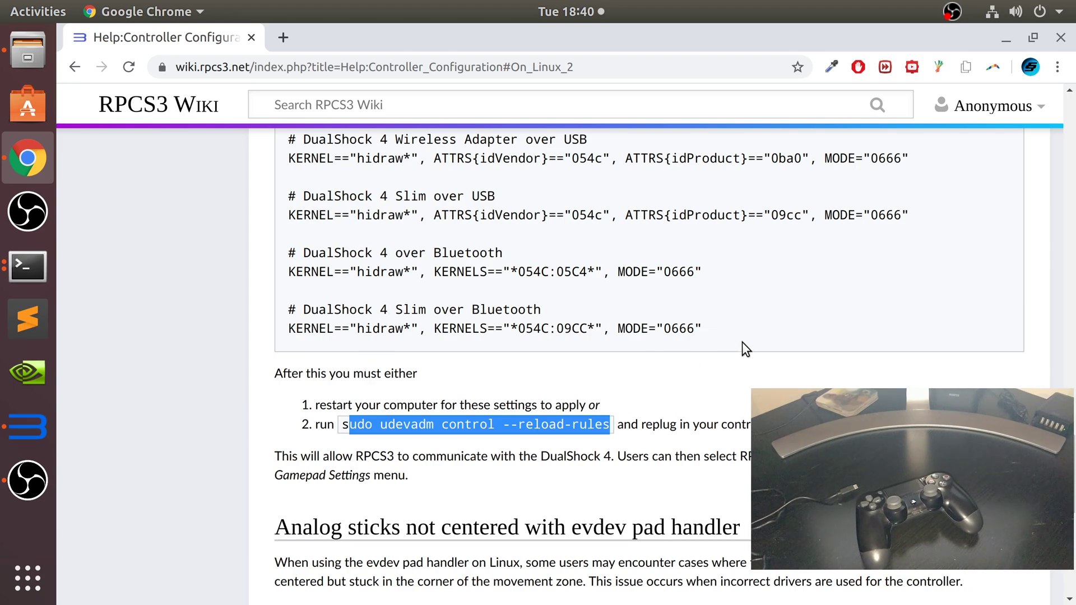
key(shift+Left)
Paste and run the reload-rules command in the home-folder terminal, then close the terminal
click(28, 266)
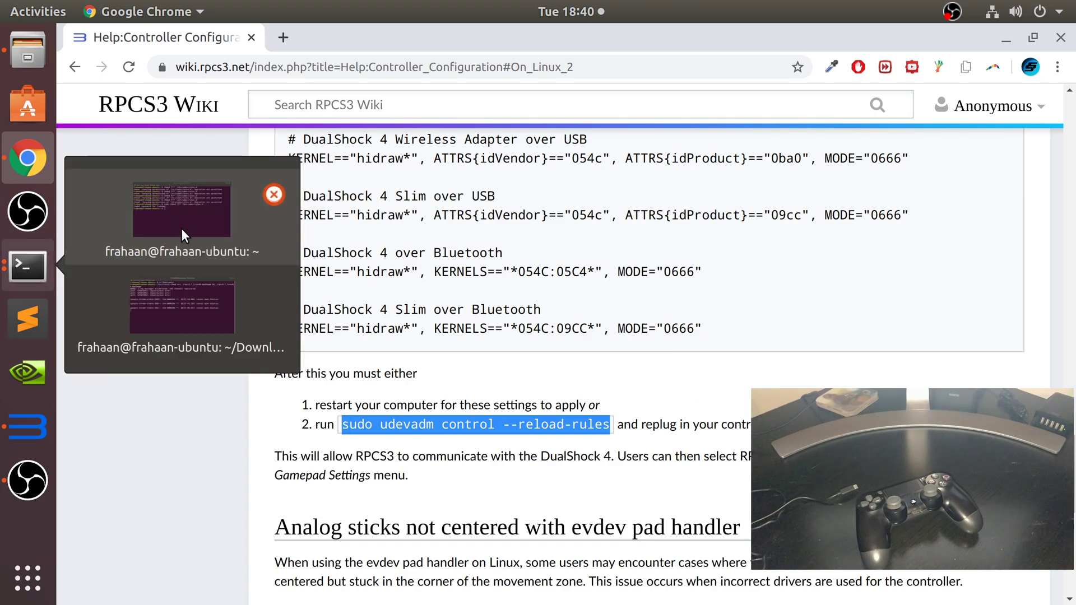
click(180, 224)
drag(550, 370, 527, 49)
right_click(472, 372)
click(515, 420)
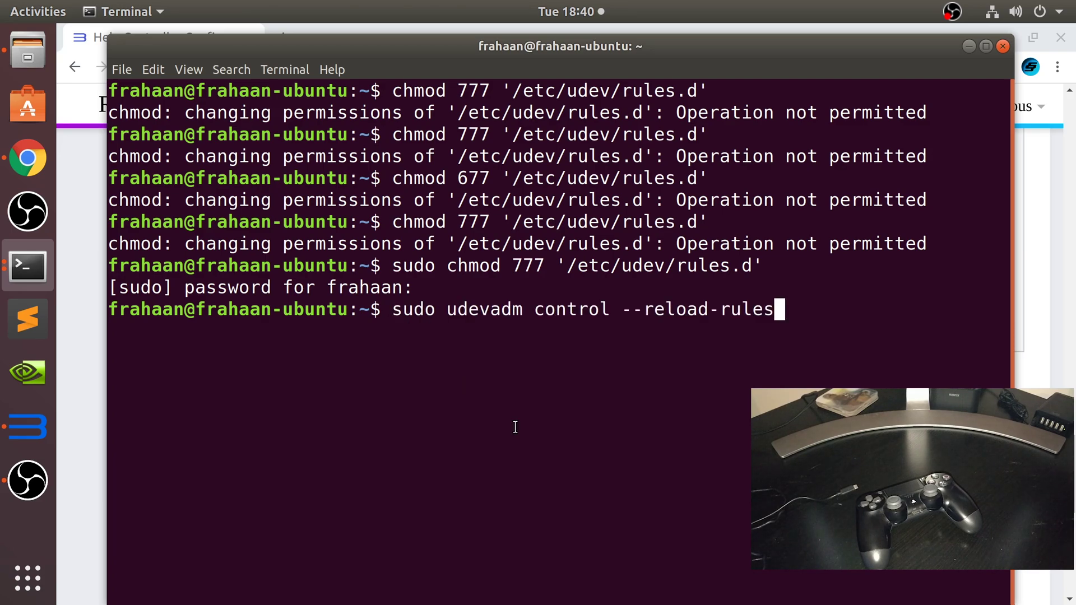
key(Return)
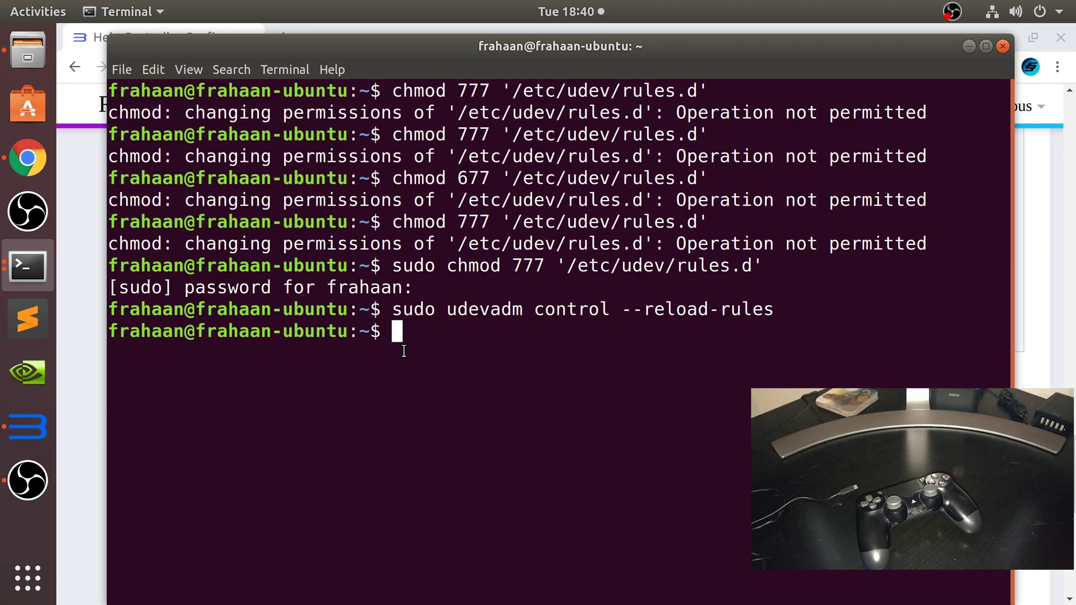
triple_click(343, 287)
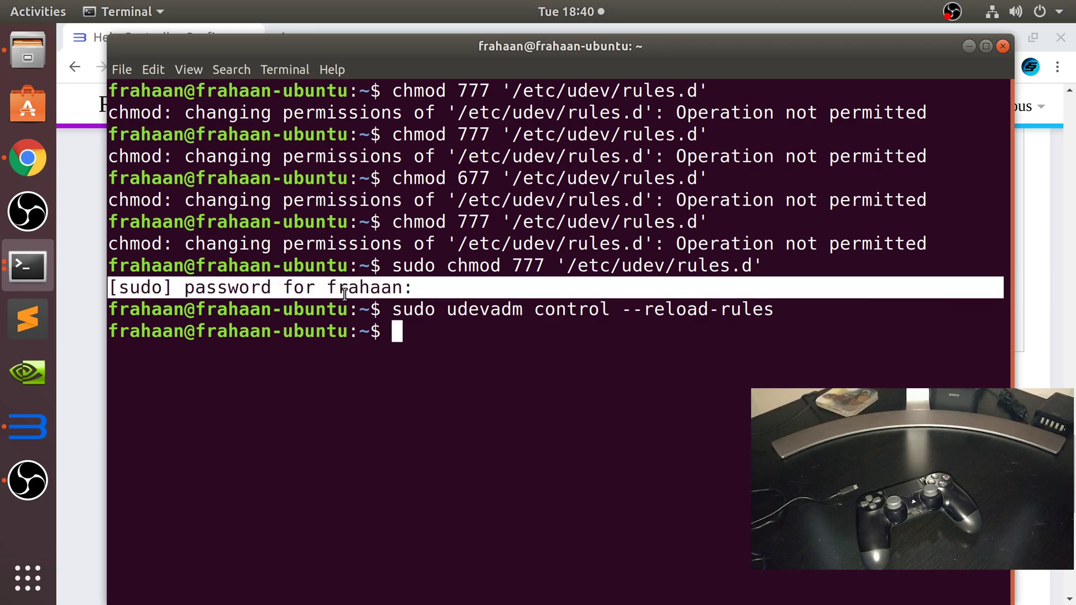
click(1002, 46)
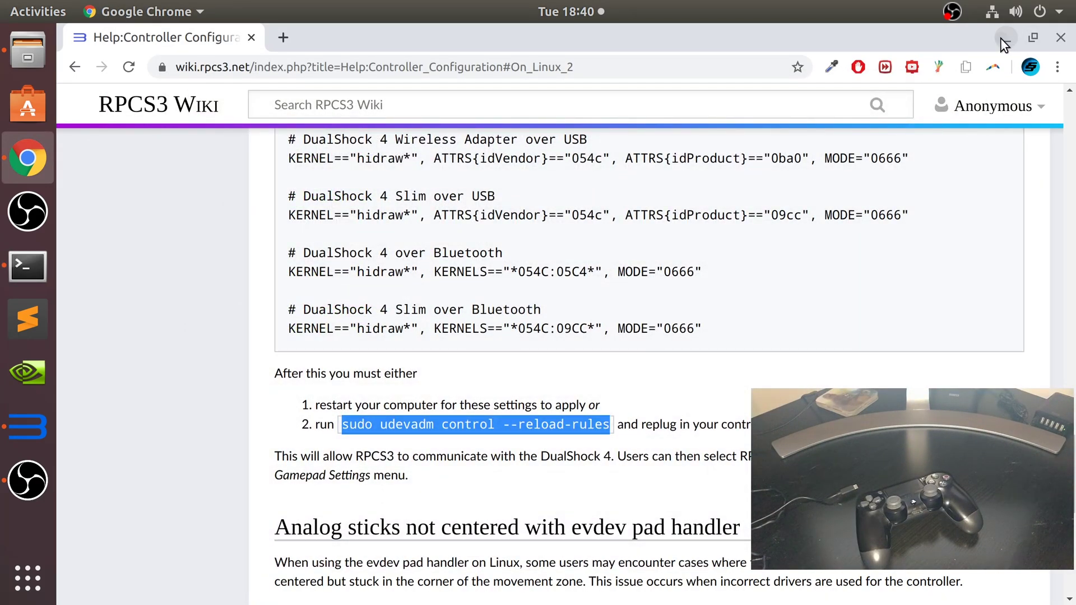
Minimize Chrome, close the rules.d folder window, and reopen RPCS3's gamepad settings
click(1001, 38)
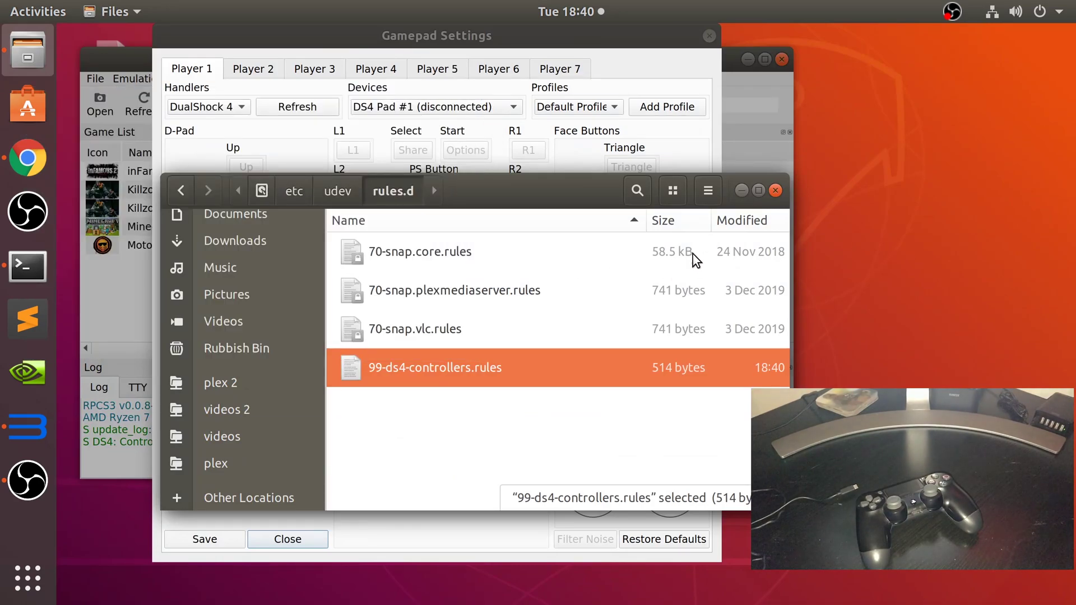
click(775, 190)
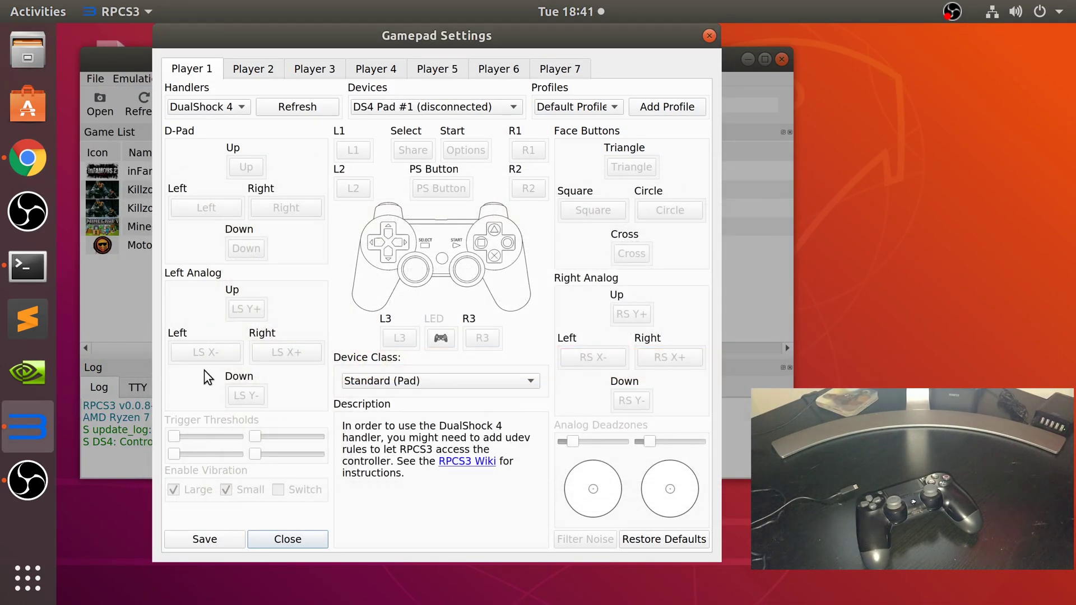
click(709, 36)
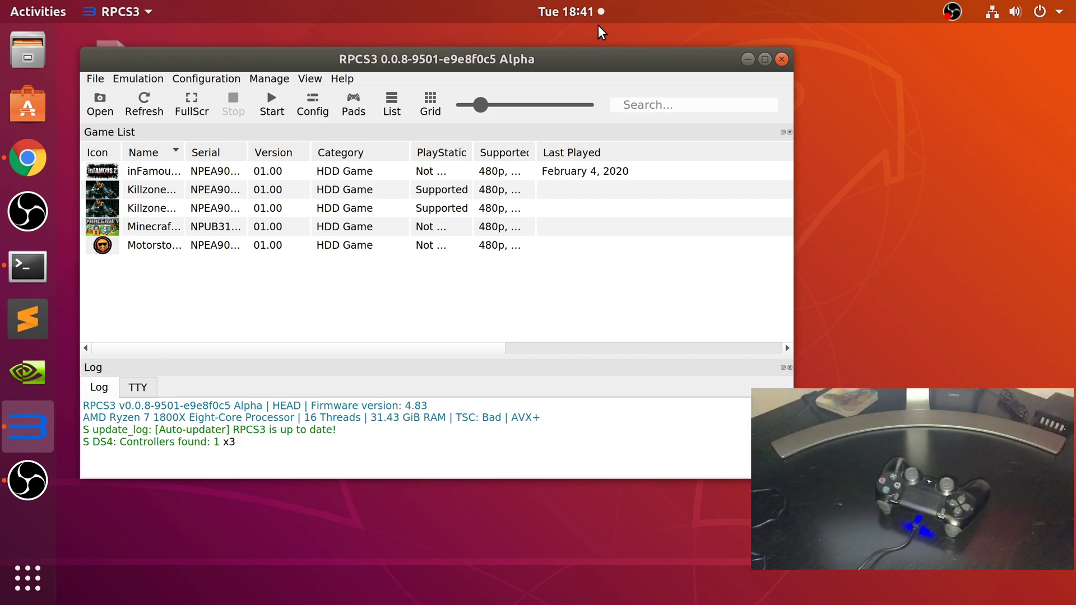
click(353, 103)
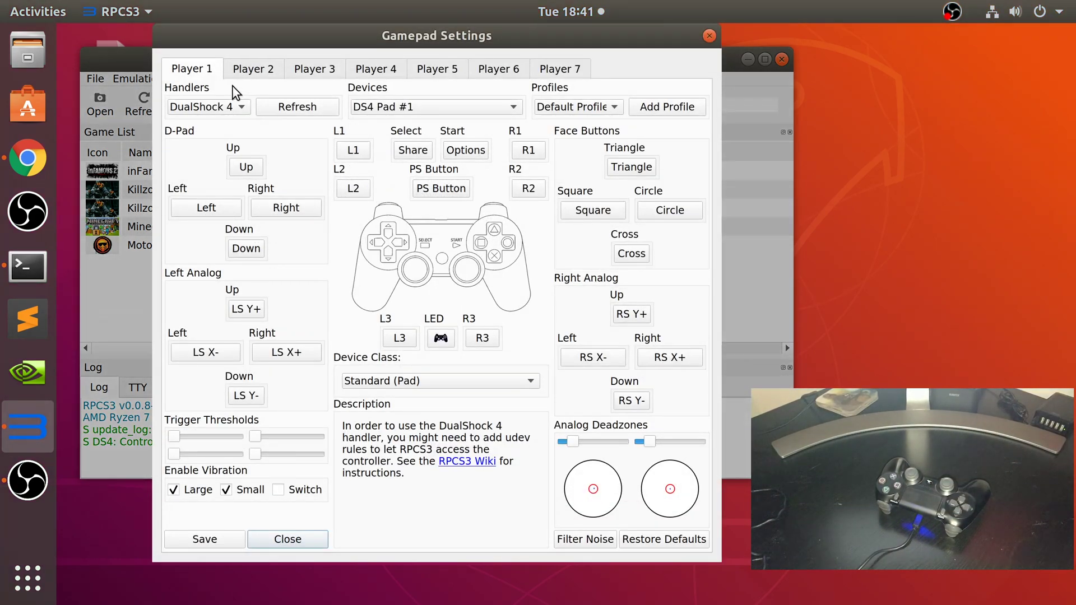
Confirm DualShock 4 handler with device DS4 Pad #1, then close the gamepad settings
click(213, 109)
click(197, 107)
click(394, 108)
click(391, 109)
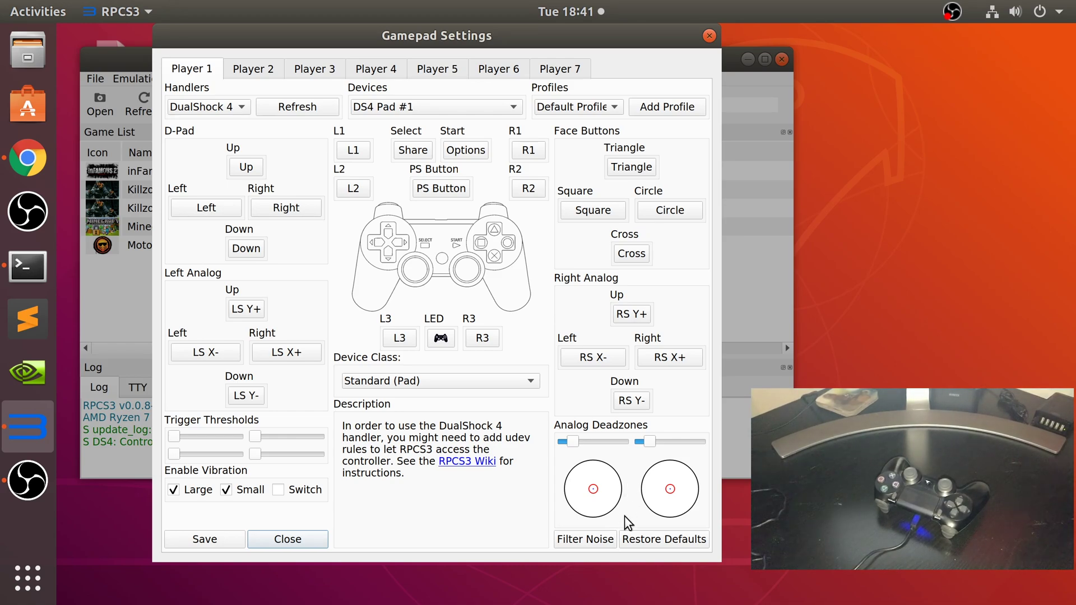
drag(392, 36, 370, 40)
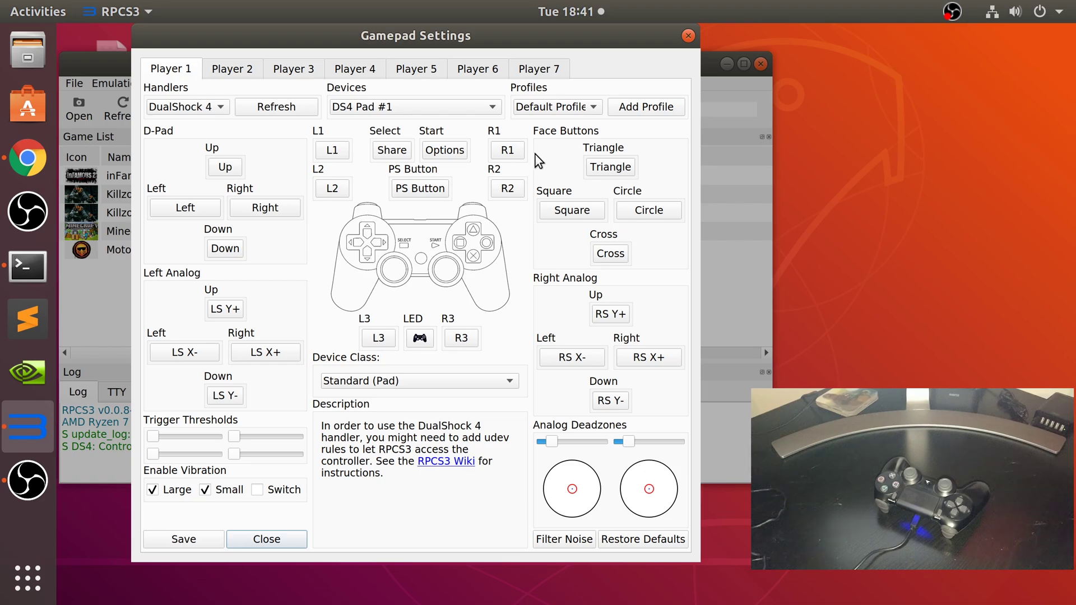
click(688, 36)
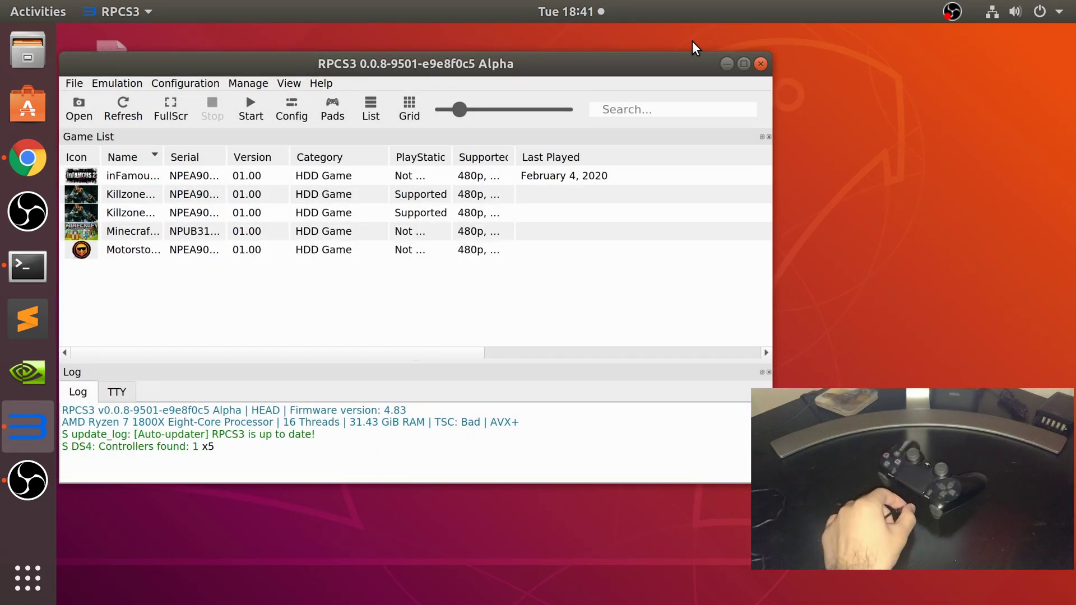
Open Bluetooth Settings from the Bluetooth section of the top-right system menu
click(1047, 10)
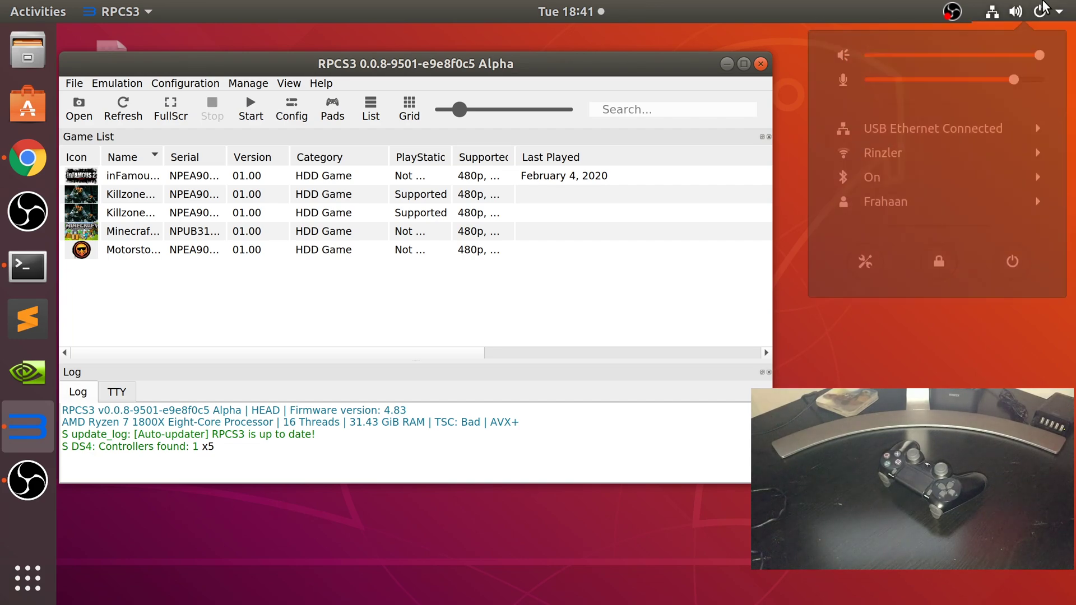
click(959, 185)
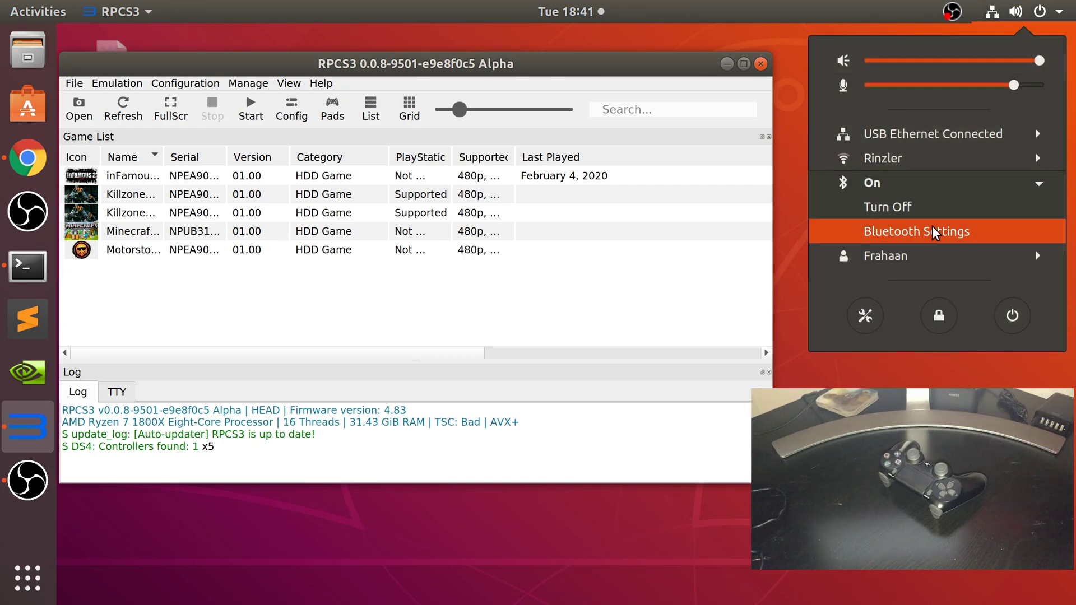
click(932, 230)
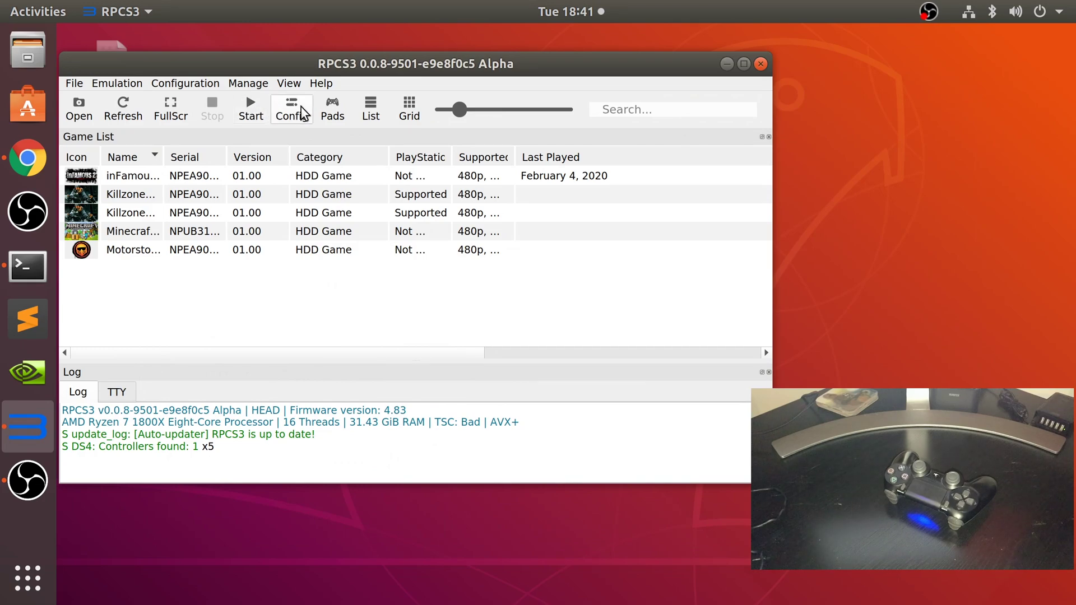
In Gamepad Settings, set Player 1's handler to DualShock 4 and its device to DS4 Pad #1
click(331, 113)
click(190, 109)
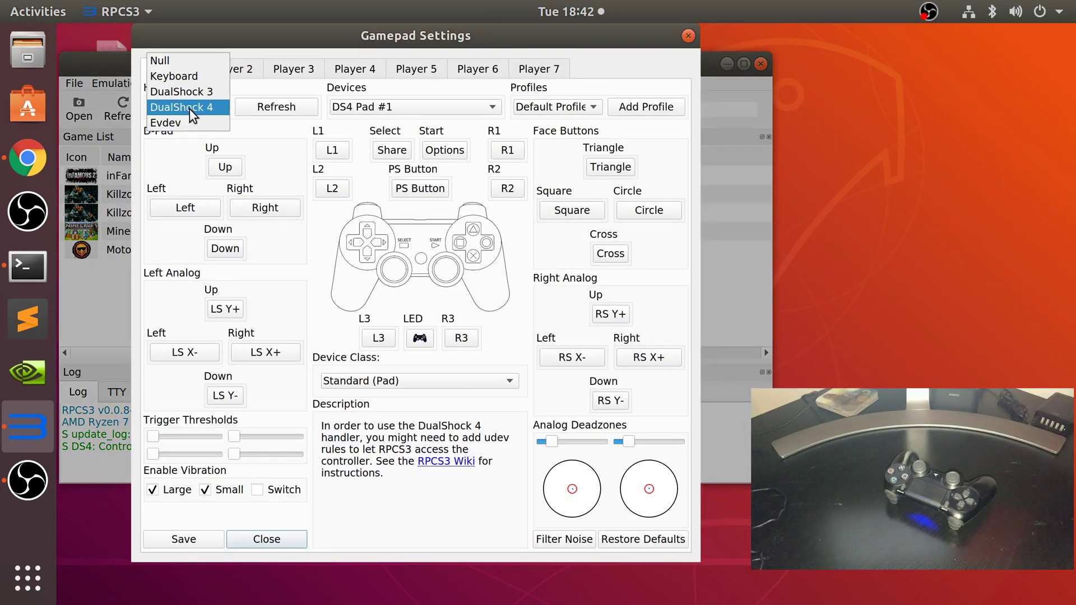
click(190, 110)
click(185, 107)
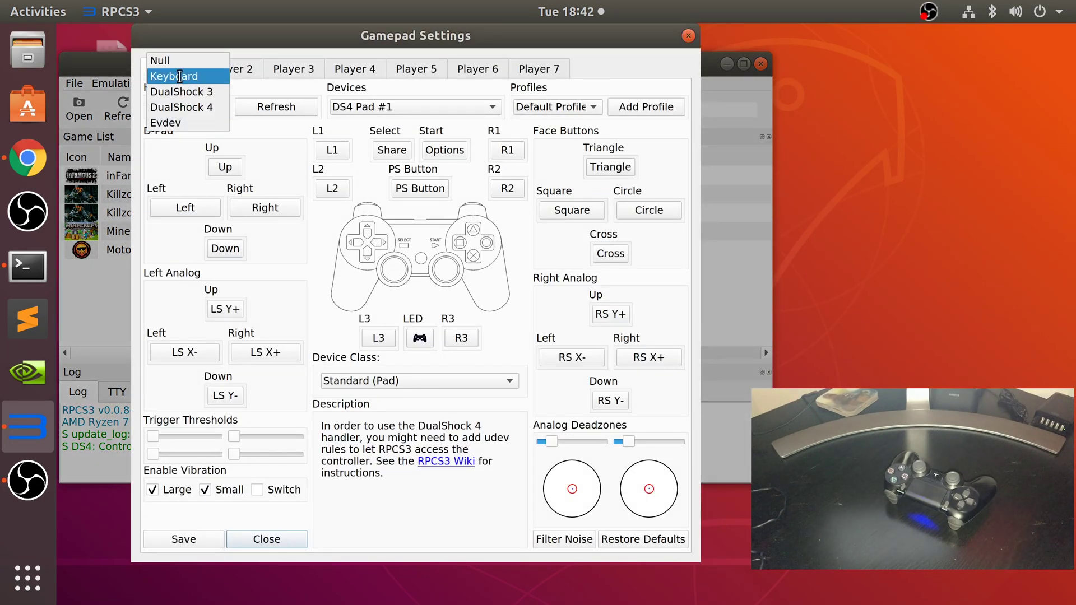
click(181, 76)
click(184, 108)
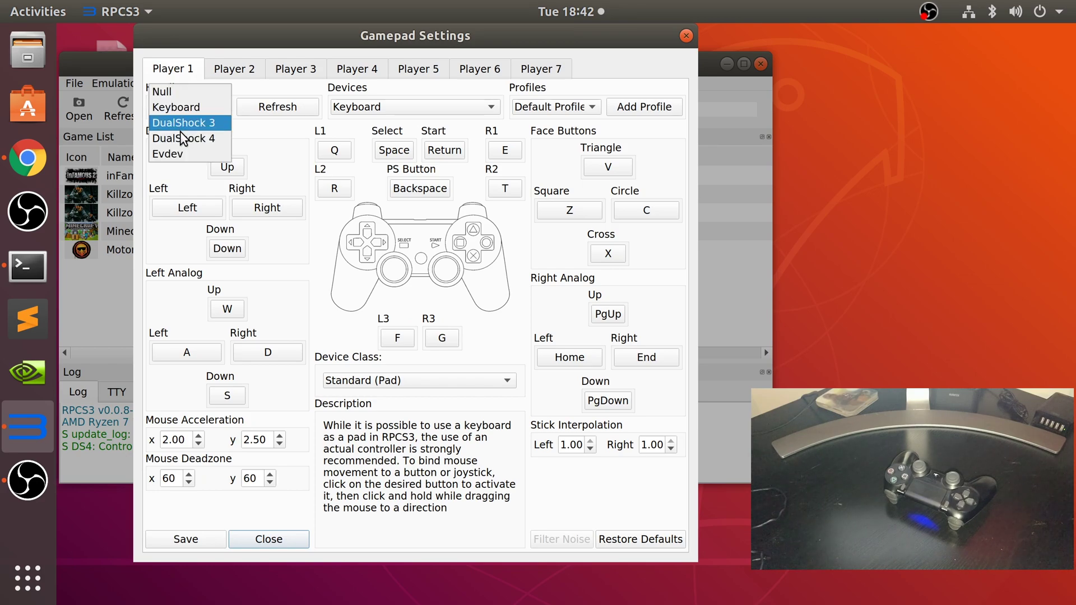
click(183, 138)
click(262, 112)
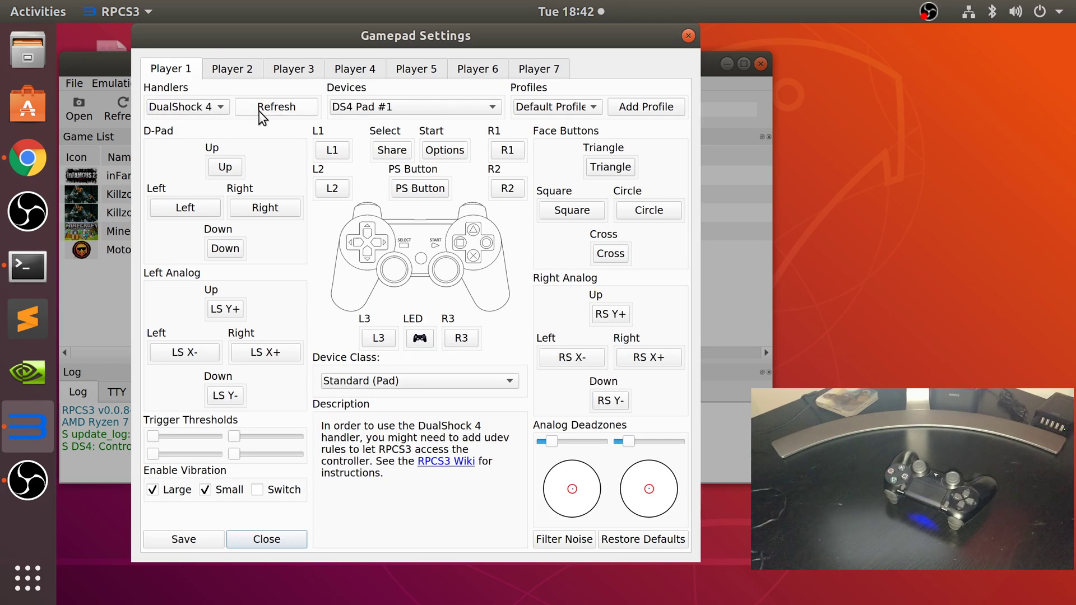
click(351, 108)
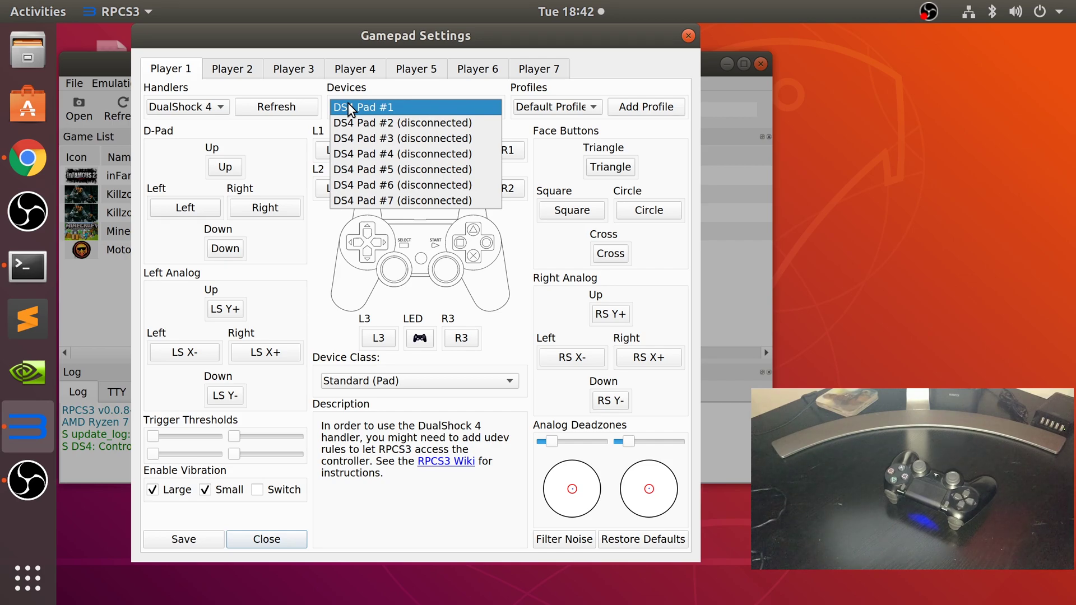
click(350, 109)
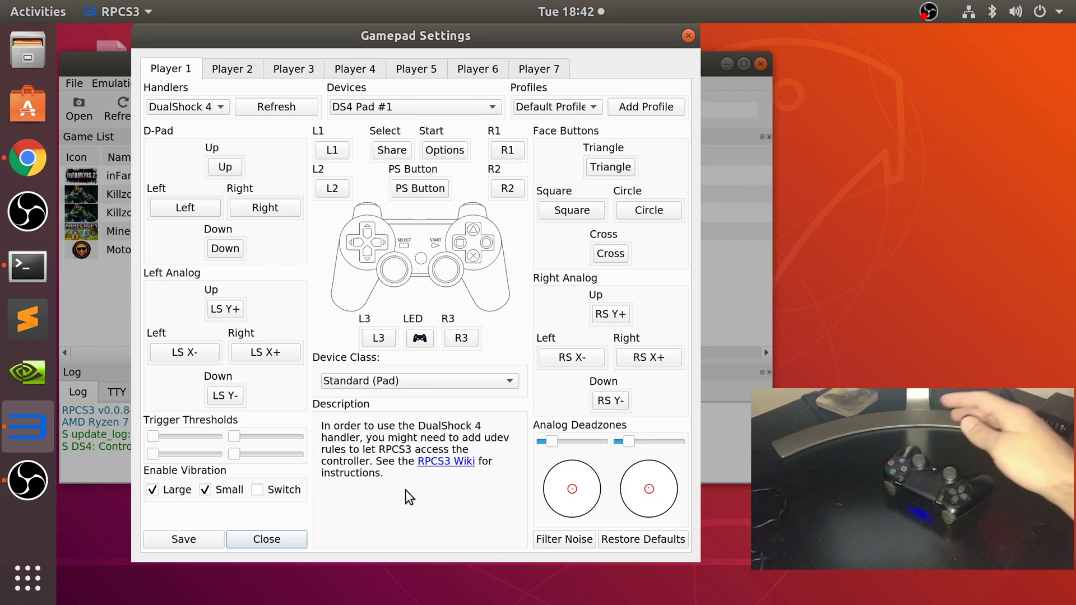
Turn on large vibration and keep the device class as Standard (Pad)
click(174, 496)
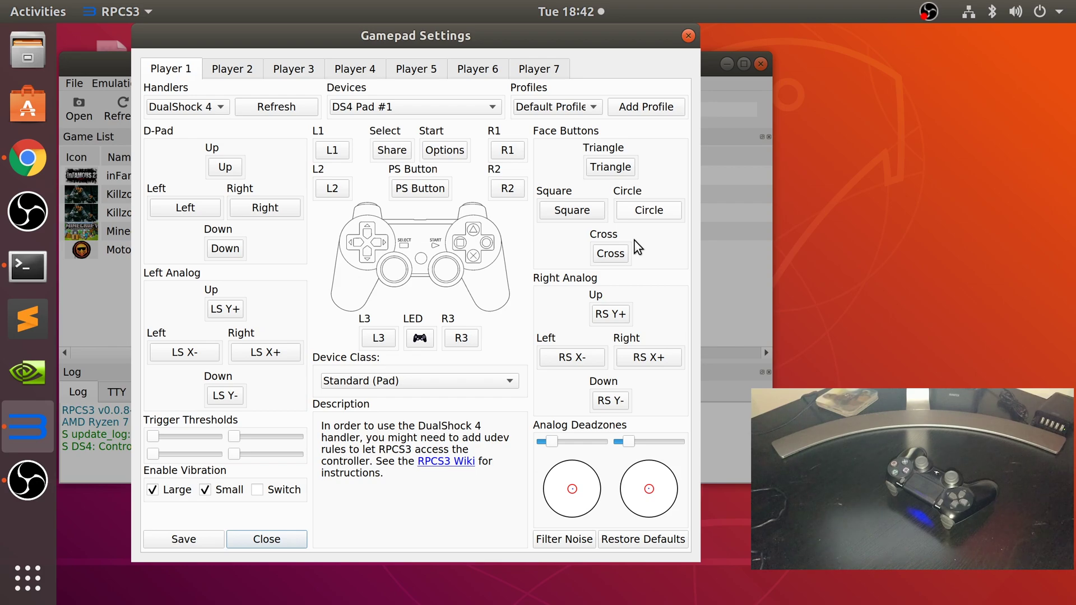
click(449, 377)
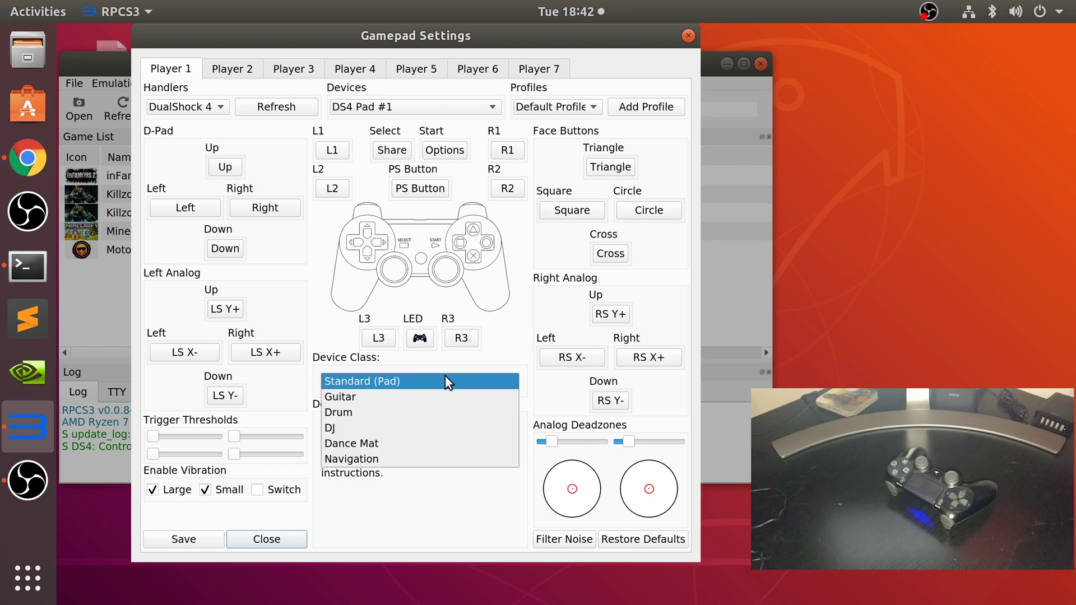
click(439, 512)
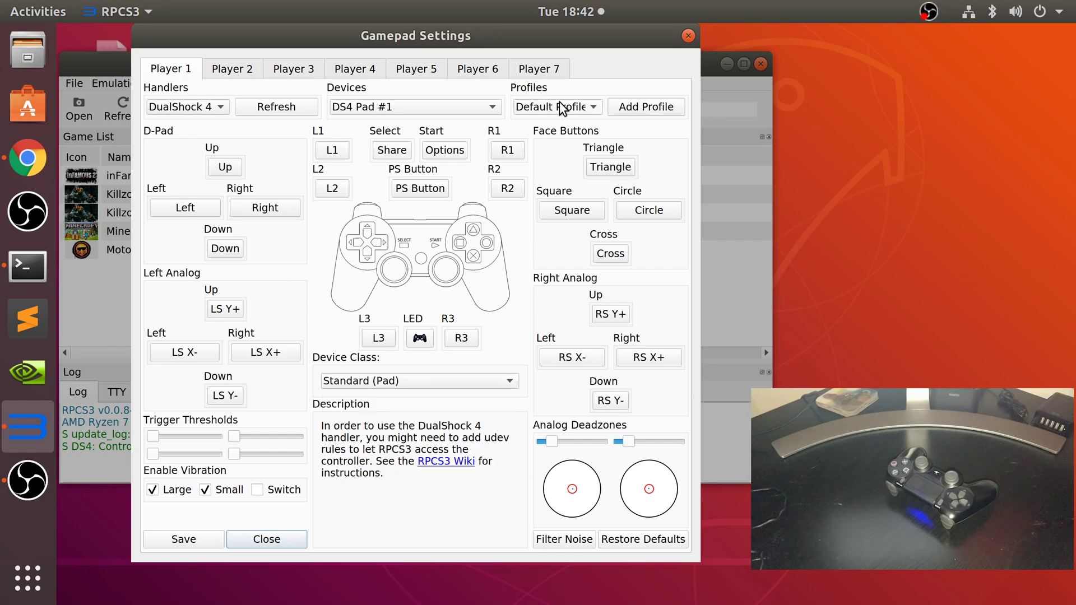
click(626, 112)
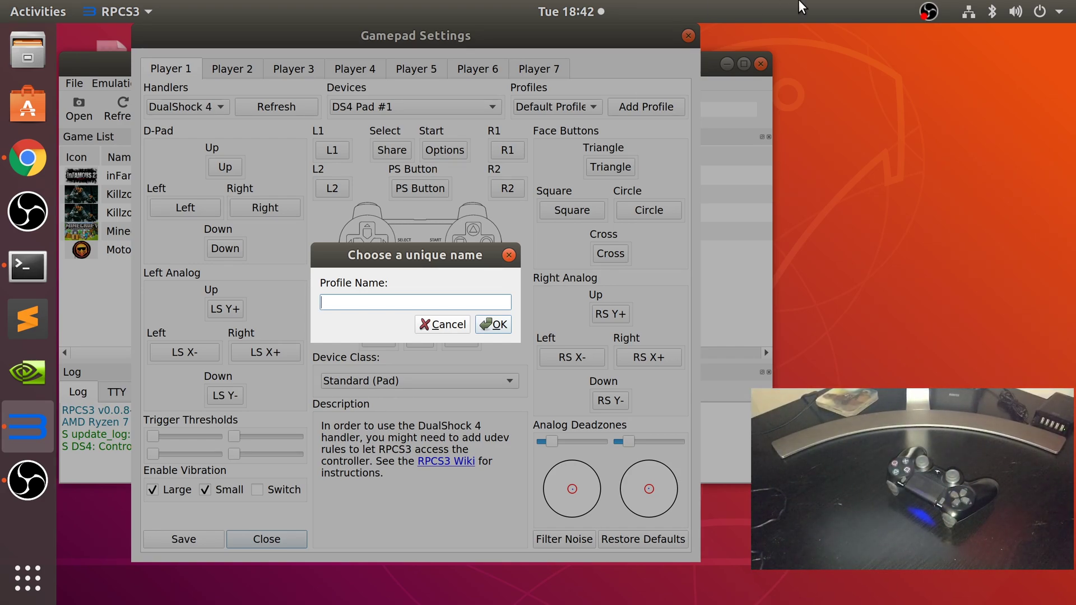
click(468, 323)
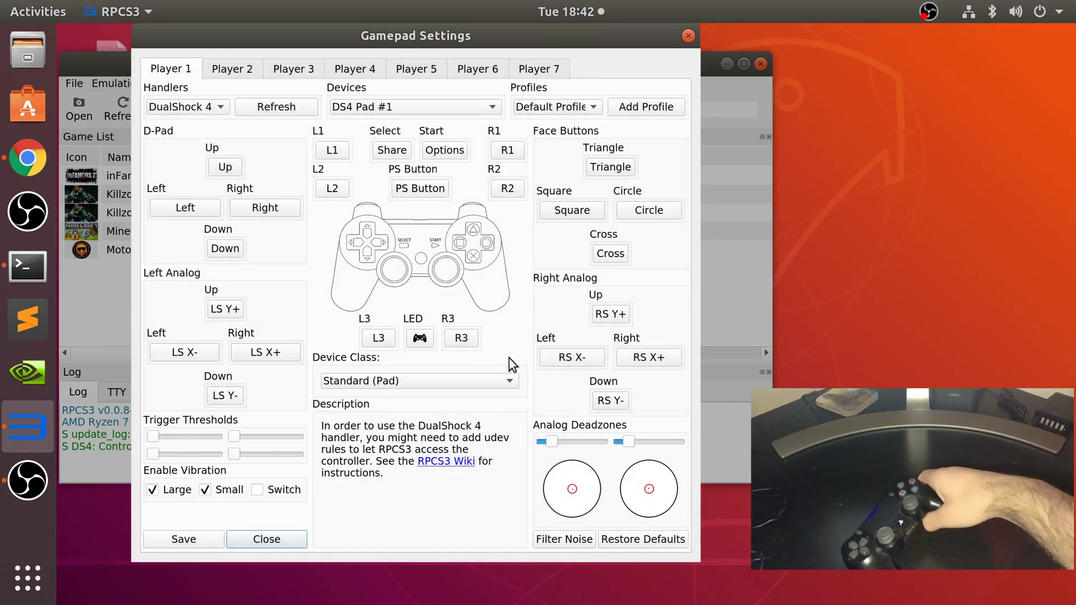
click(507, 151)
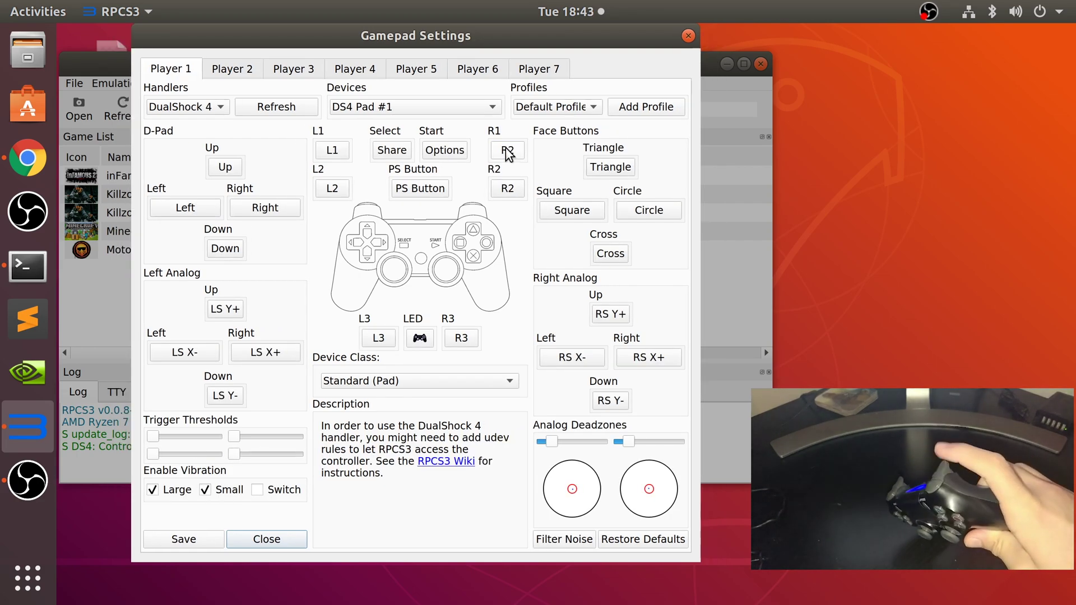
click(628, 538)
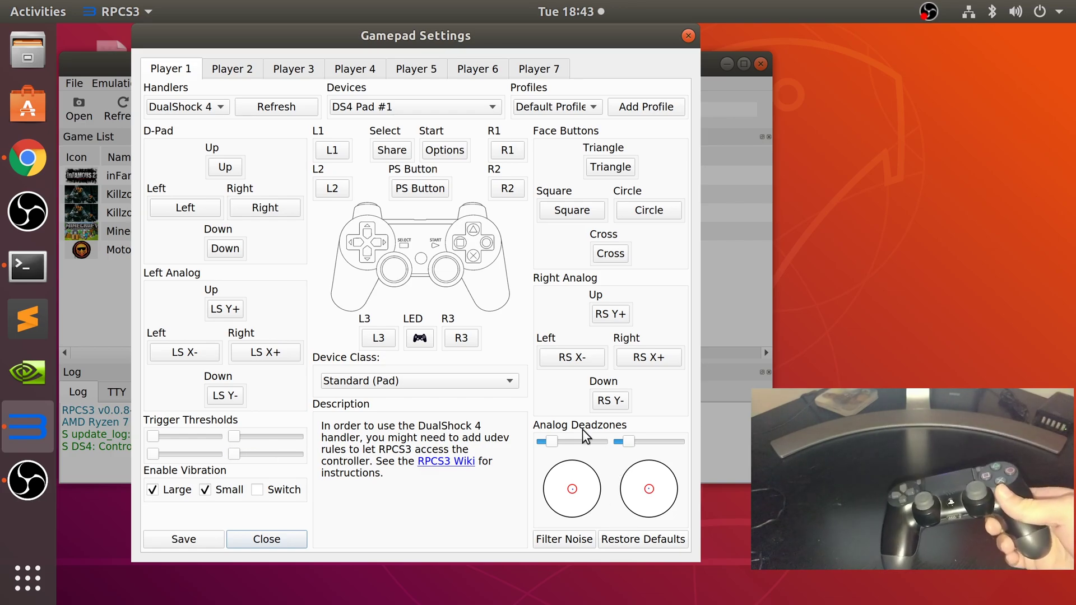
Set the DS4 light bar LED colour to dark red
click(413, 343)
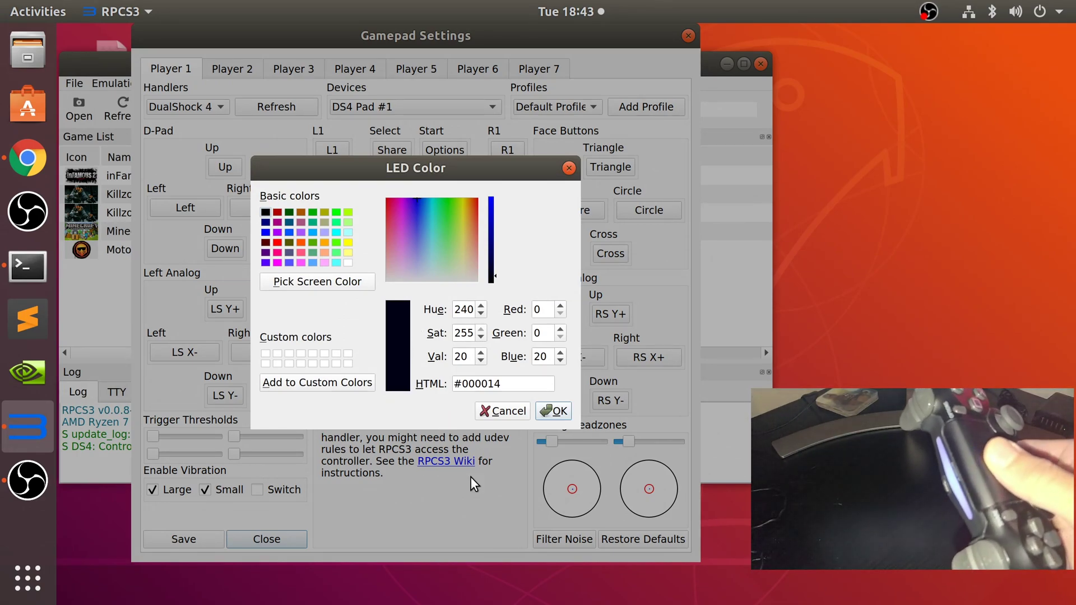
click(459, 234)
drag(460, 233, 488, 191)
click(553, 411)
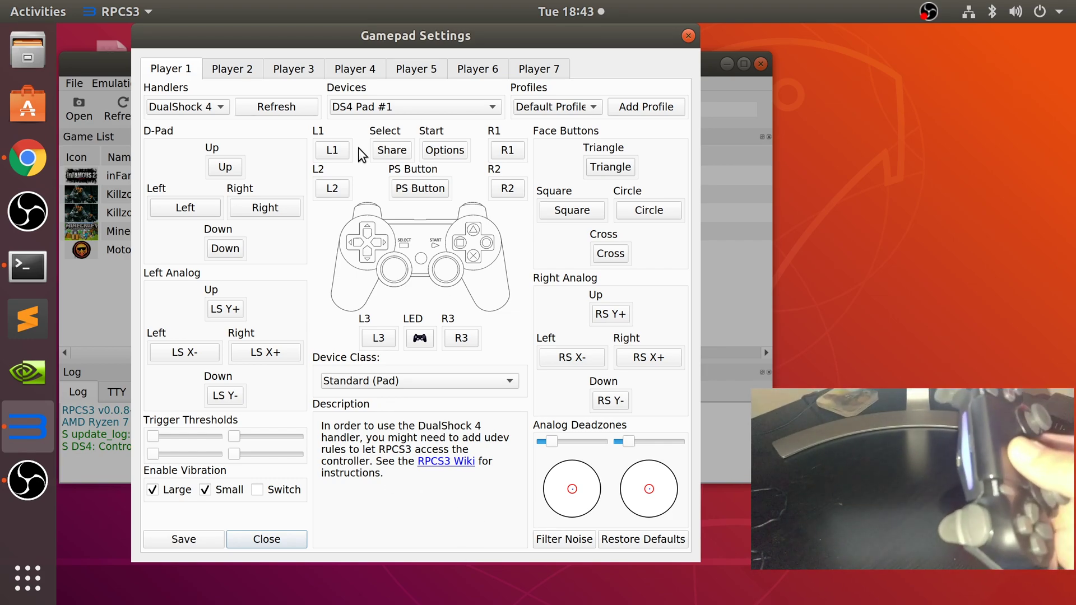
Confirm DS4 Pad #1 is still Player 1's device and save the gamepad settings
click(243, 72)
click(183, 70)
click(419, 103)
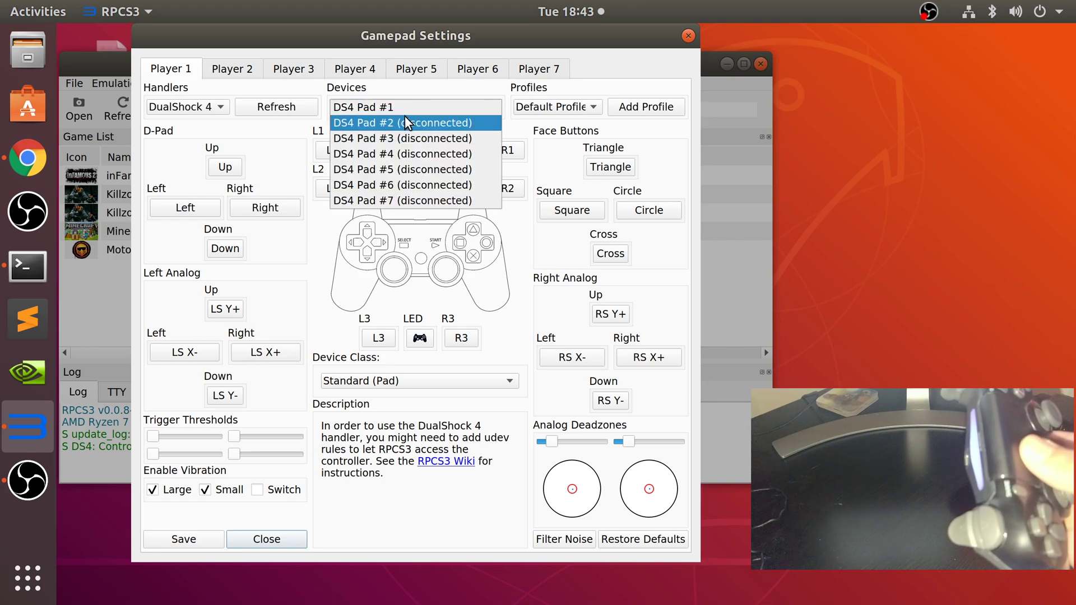
click(402, 106)
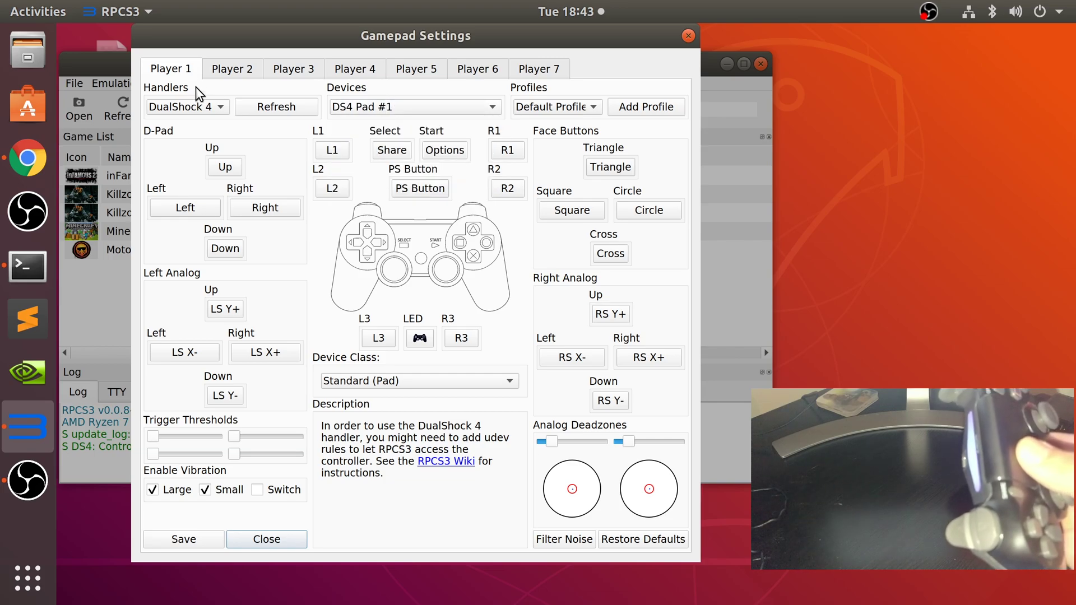
click(203, 538)
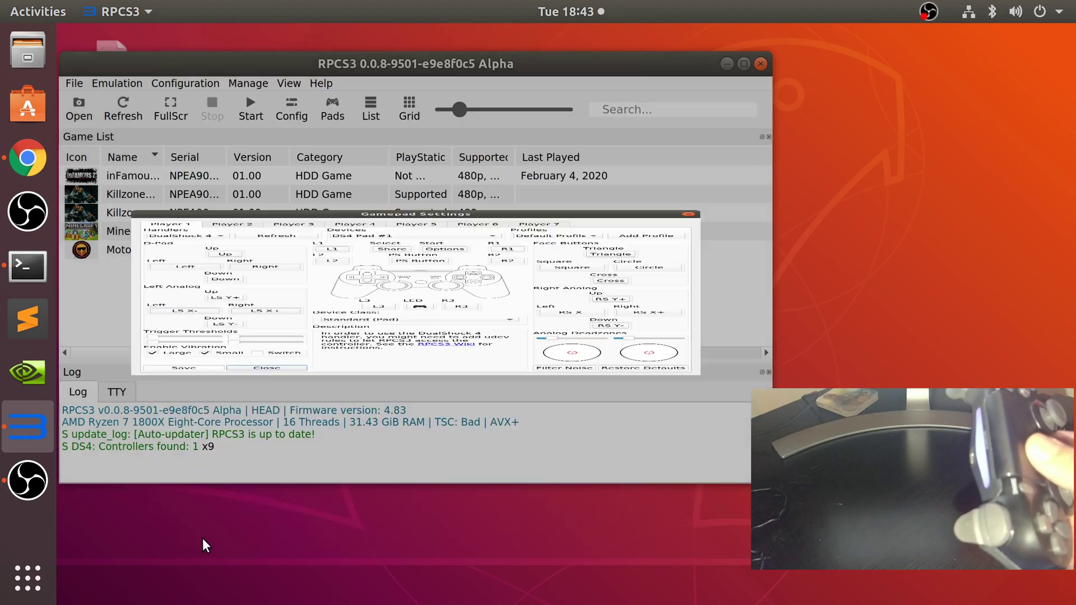
Boot Minecraft: PlayStation®3 Edition from the game list and wait for the ESRB Everyone 10+ screen
double_click(129, 231)
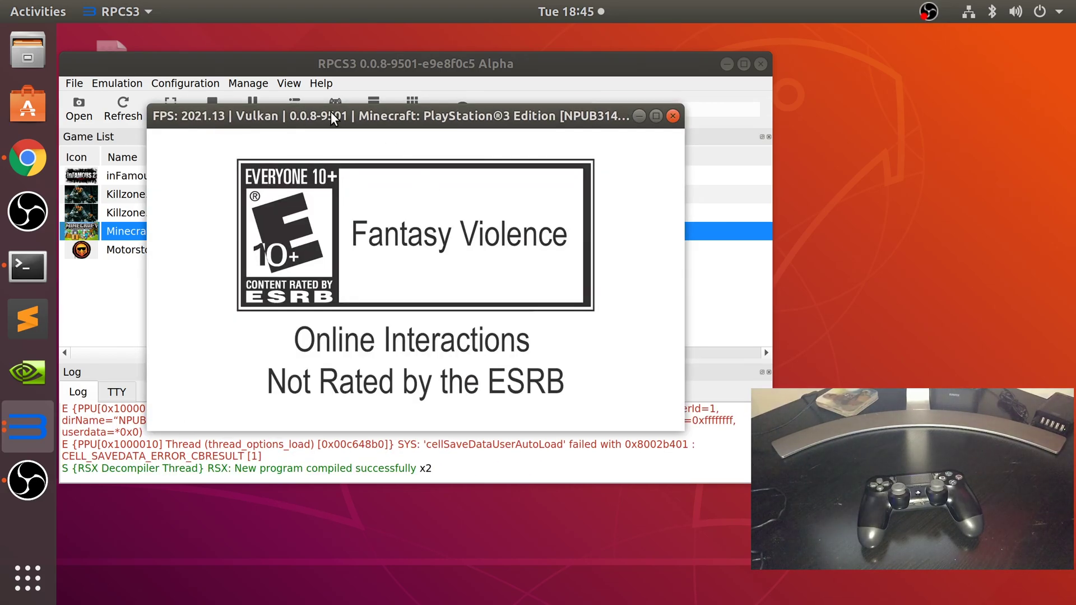
Maximise the Minecraft game window so it fills the screen
double_click(331, 115)
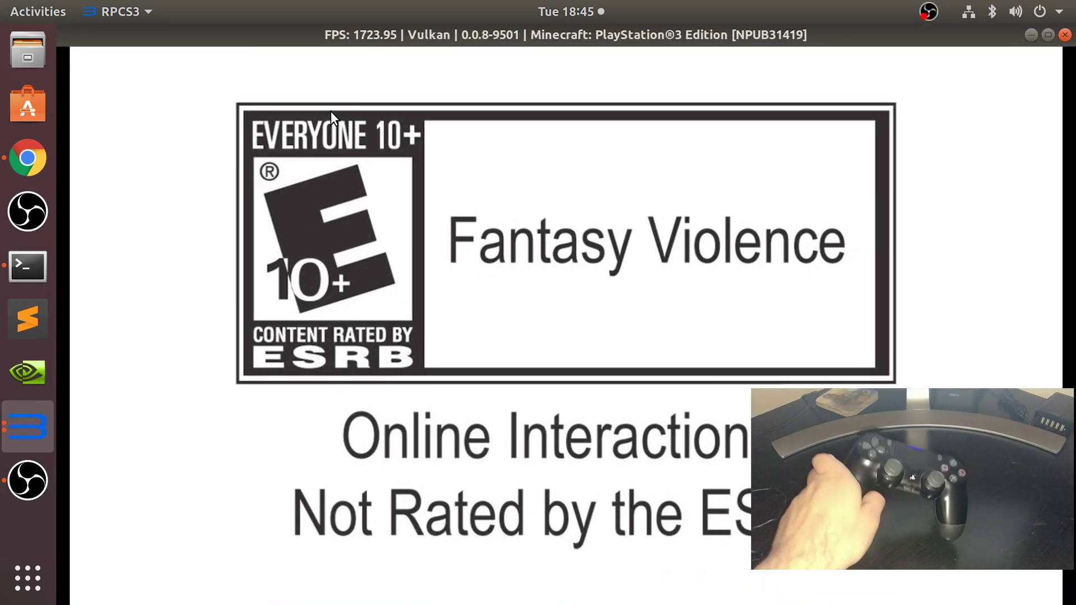